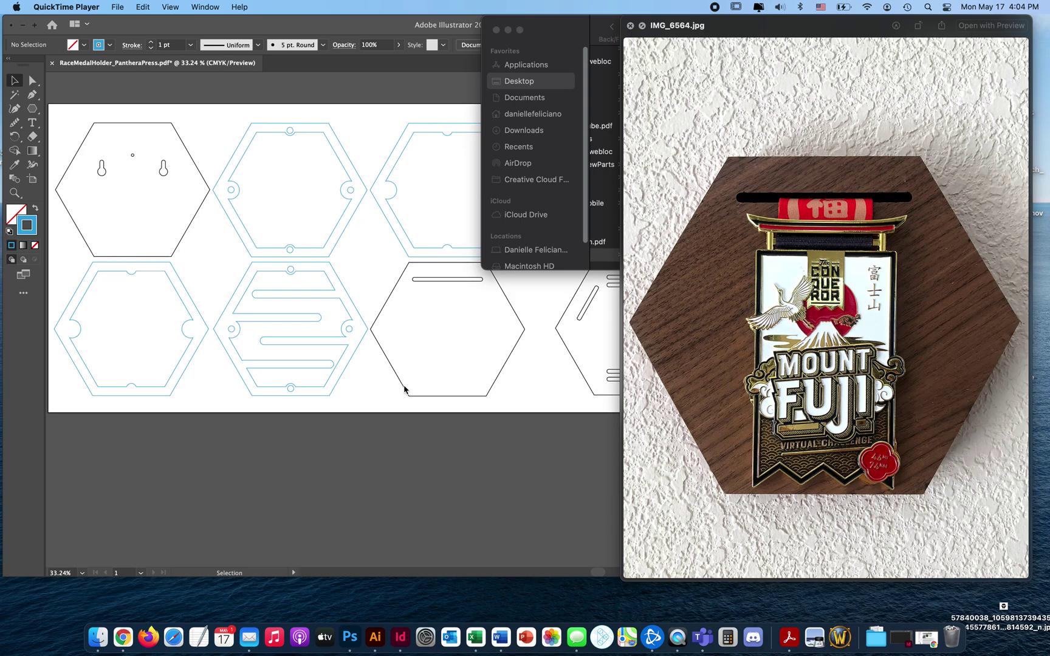
Bring the layout window forward, then delete and restore a slot in the bottom-middle hexagon.
left_click(371, 399)
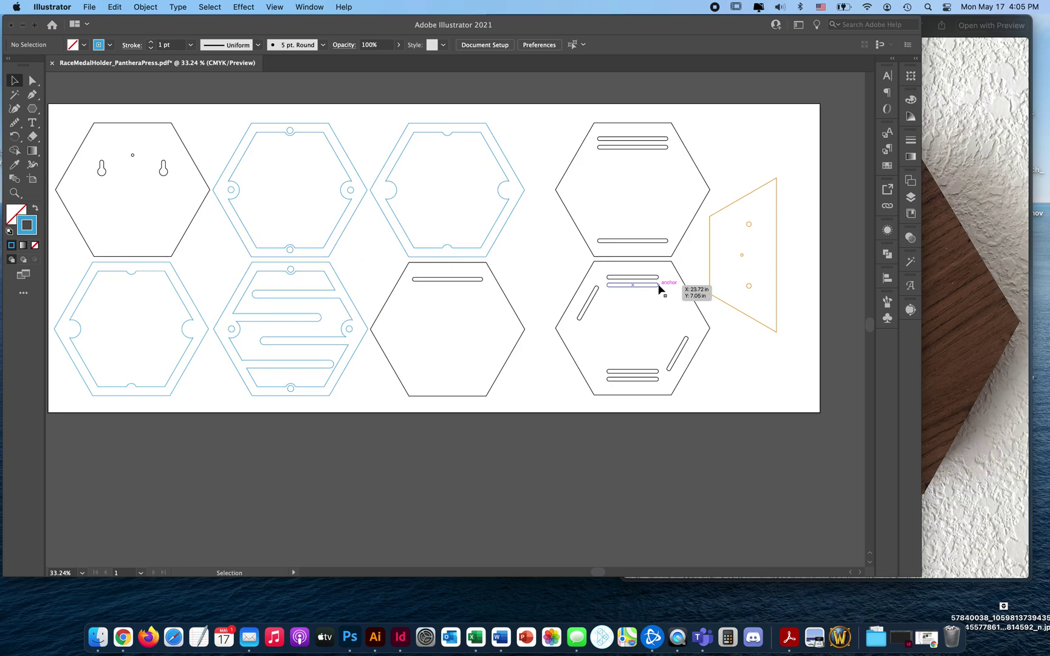
double_click(477, 286)
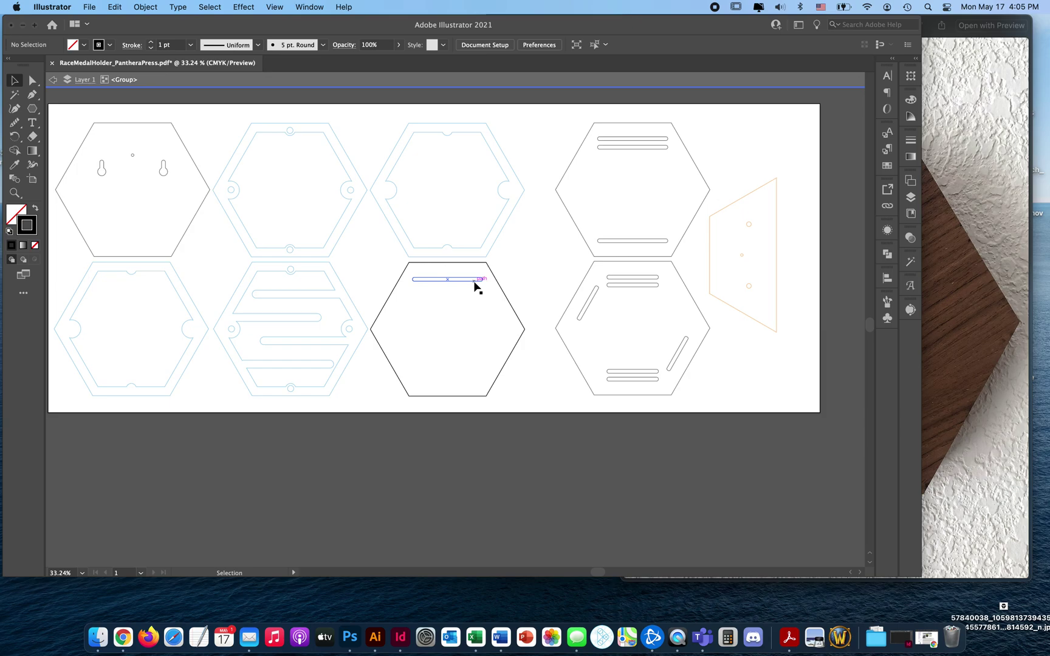
left_click(474, 281)
key("Delete")
key("ctrl+z")
double_click(509, 493)
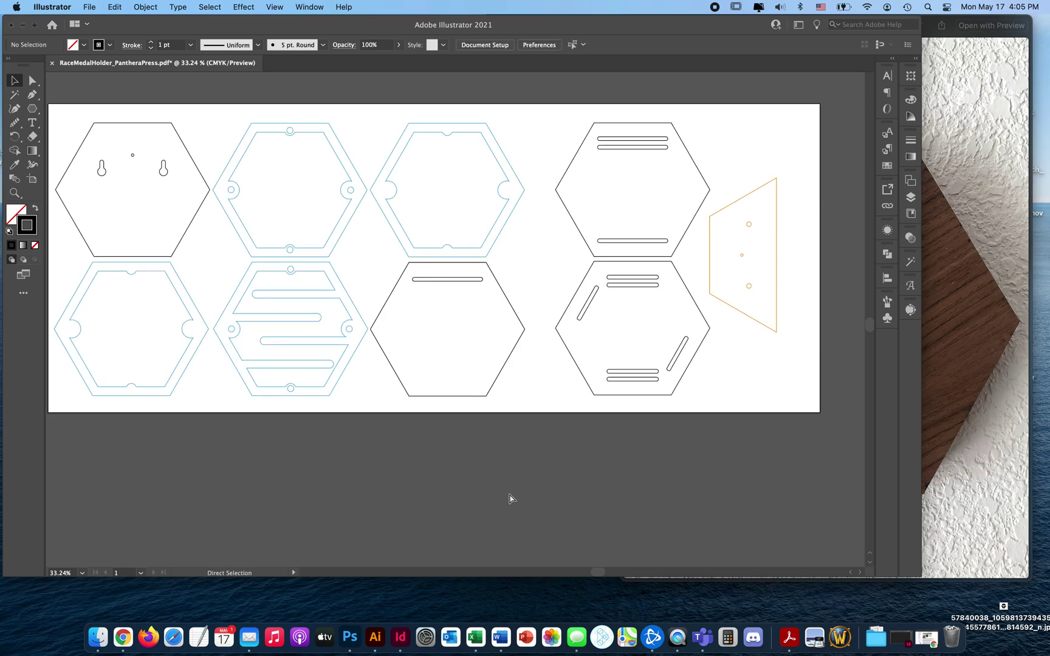
Zoom and pan to view the whole 30 by 12 inch artboard.
key("ctrl+plus")
left_click_drag(409, 339, 640, 413)
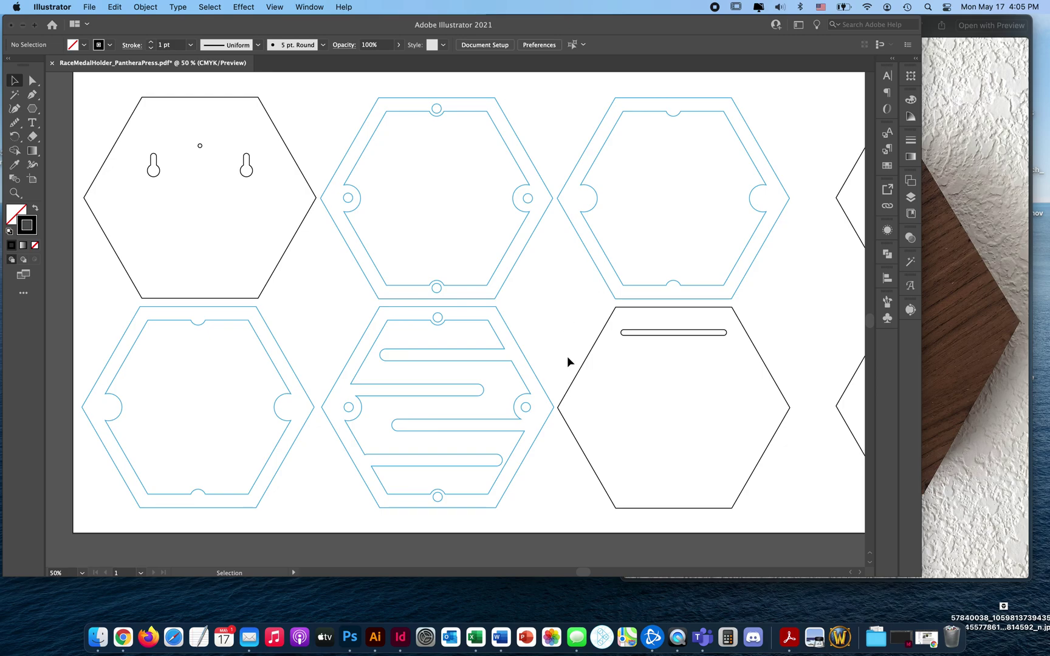
key("super+minus")
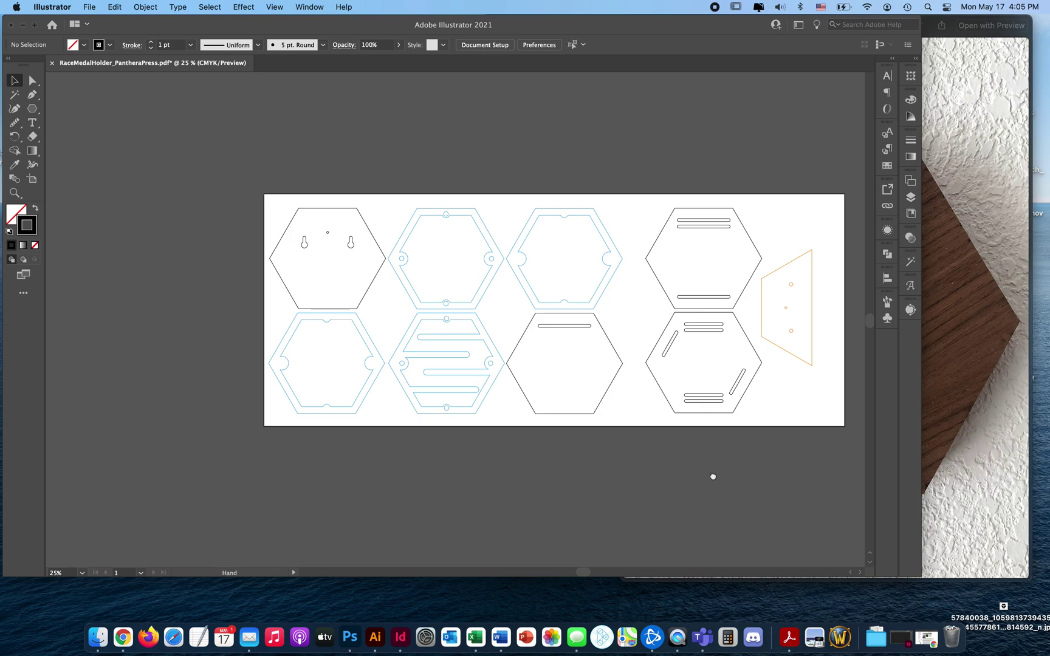
scroll(720, 476, "right", 3)
scroll(719, 476, "down", 1)
Enlarge the artboard to about 34 by 17 inches.
left_click(32, 179)
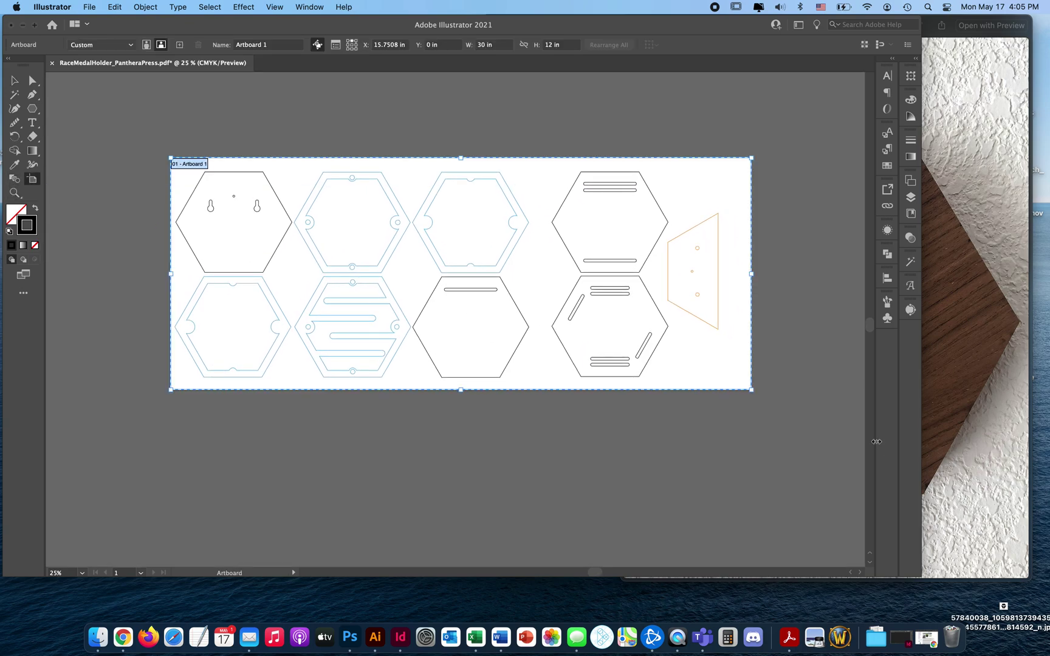
left_click_drag(752, 389, 827, 486)
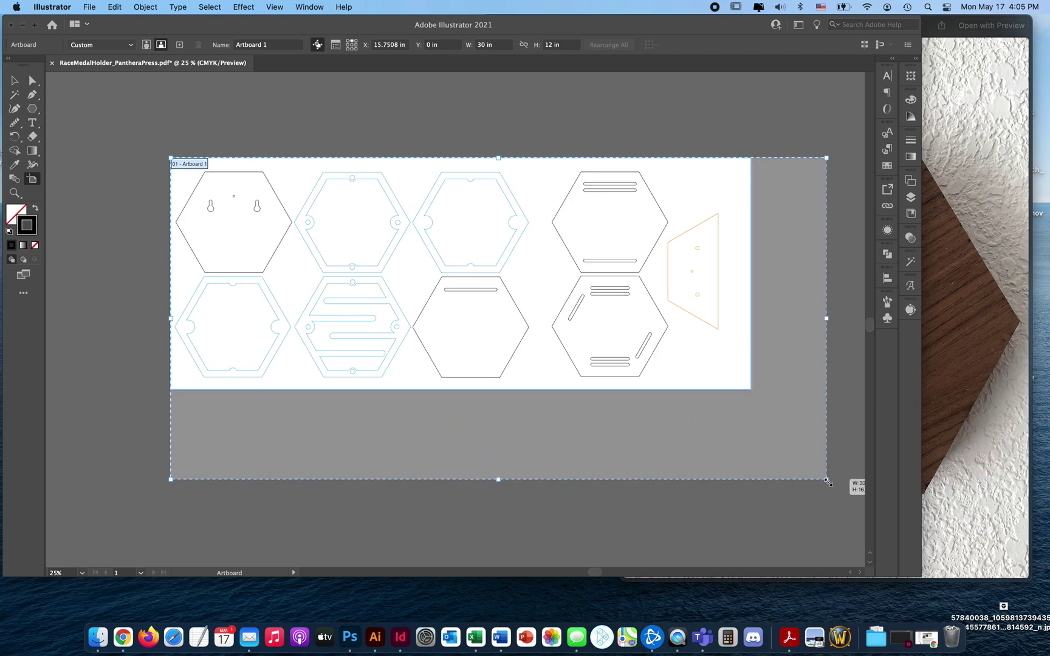
key("Escape")
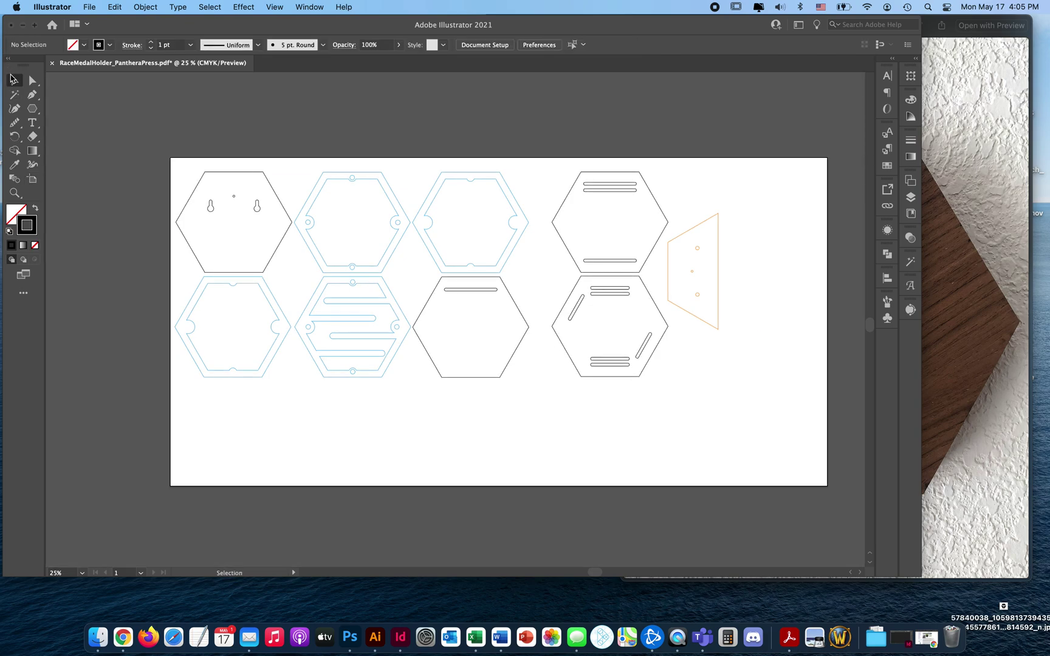
Scale all the laser-cut pieces up together to fill the enlarged artboard.
left_click_drag(754, 190, 180, 387)
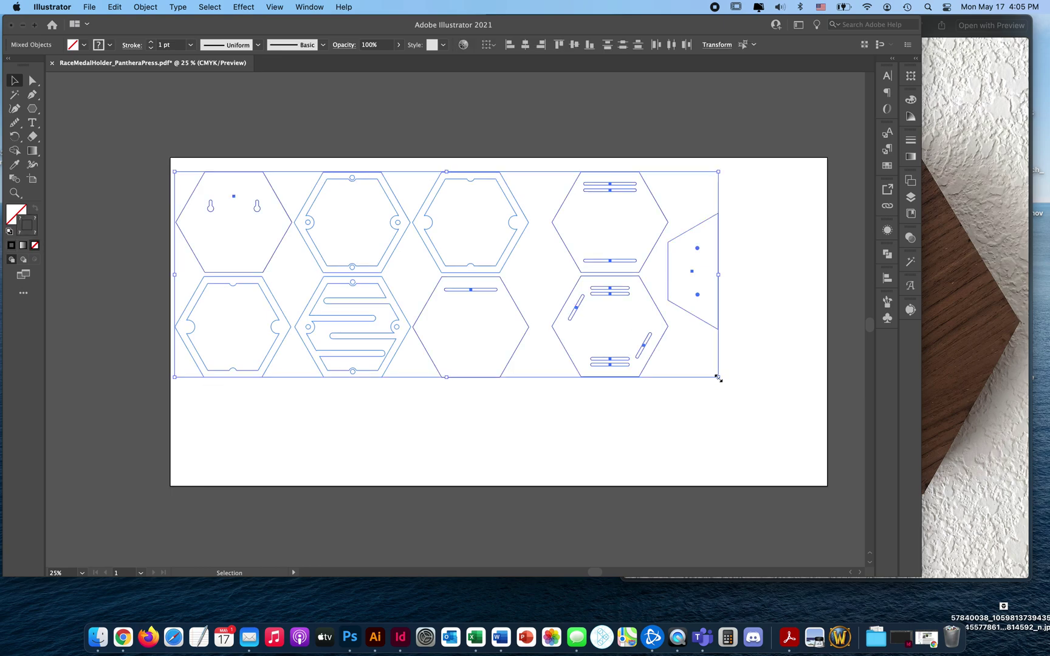
left_click_drag(718, 376, 796, 433)
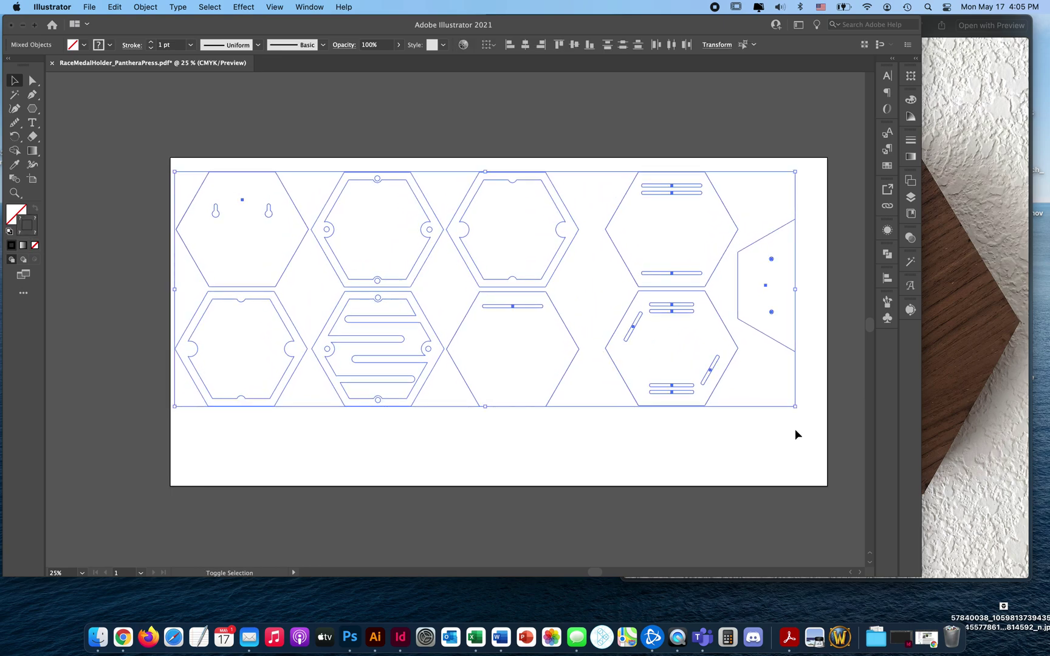
left_click(793, 156)
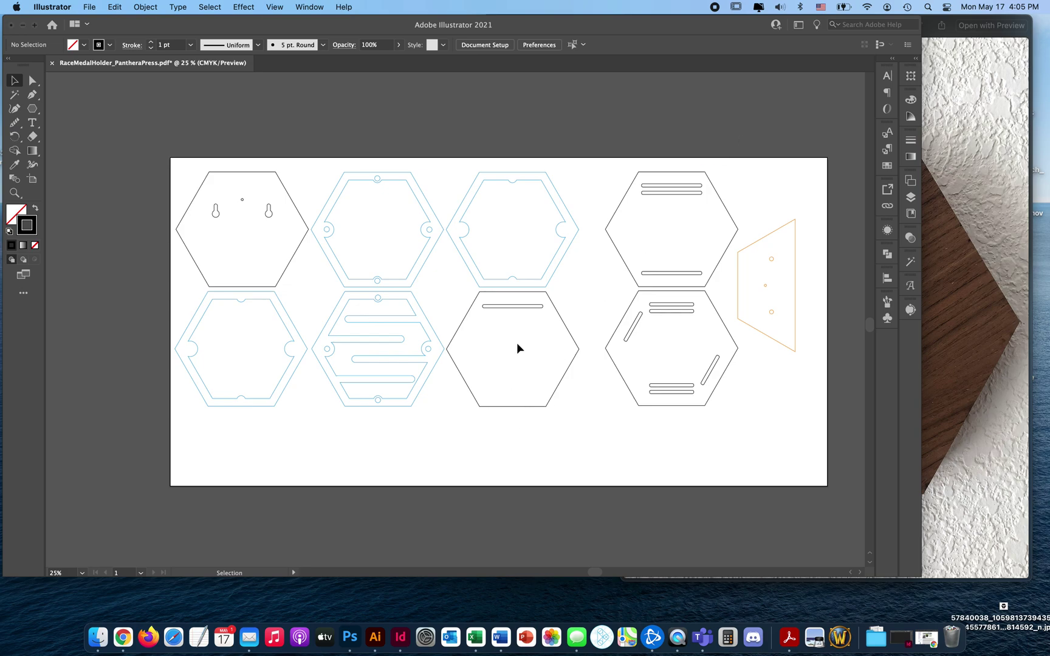
Zoom in on the lower hexagons and select the maze-patterned hexagon.
key("a")
key("super+equal")
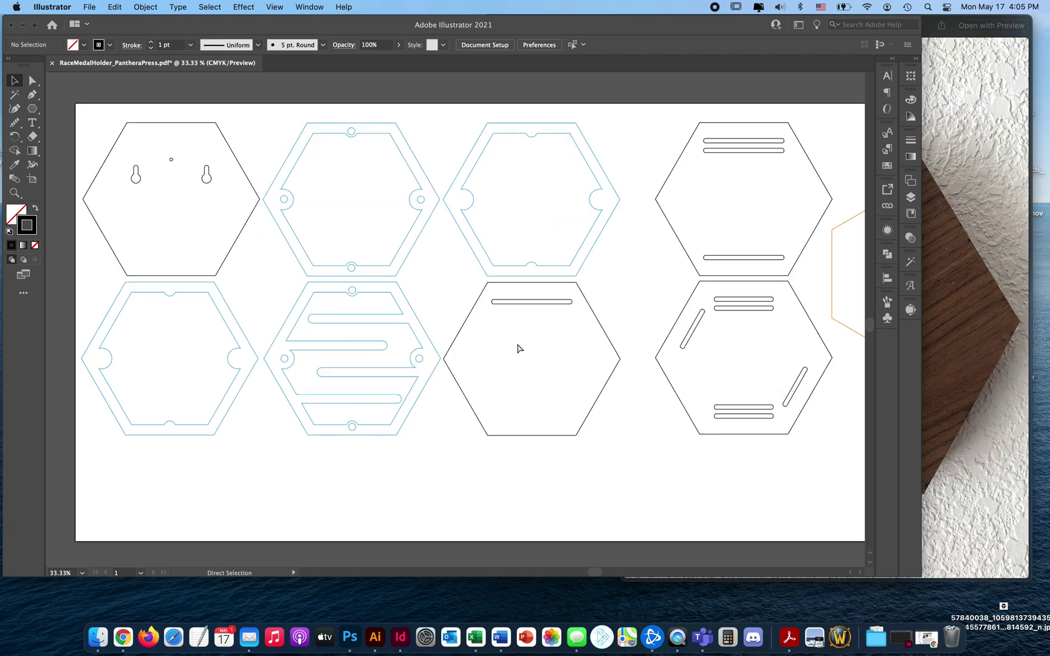
key("super+equal")
key("super+equal")
left_click_drag(520, 327, 630, 324)
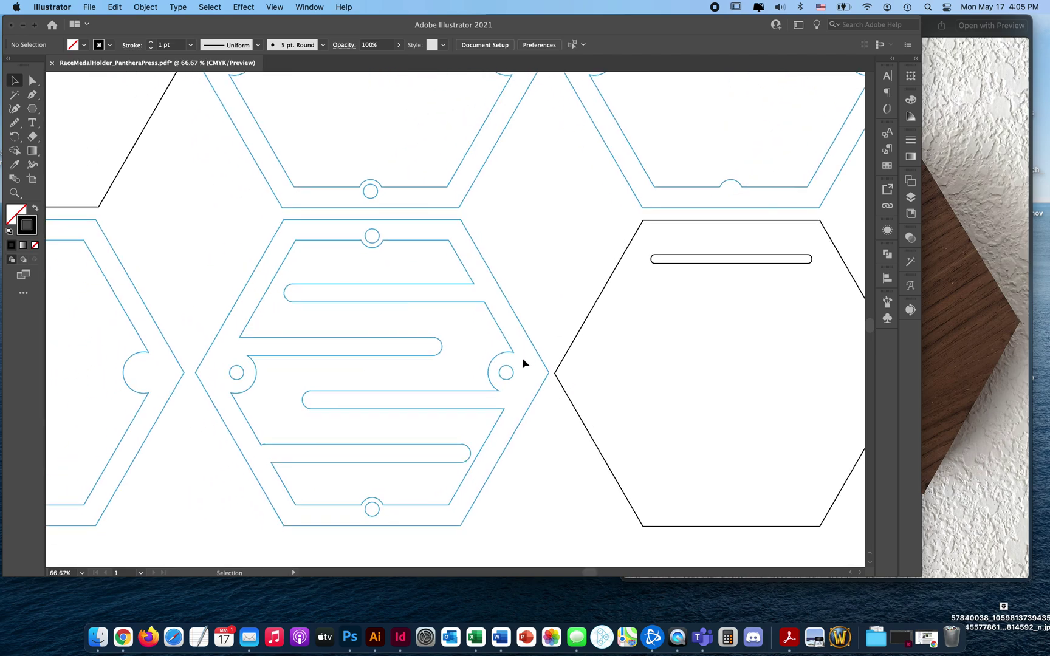
left_click(511, 374)
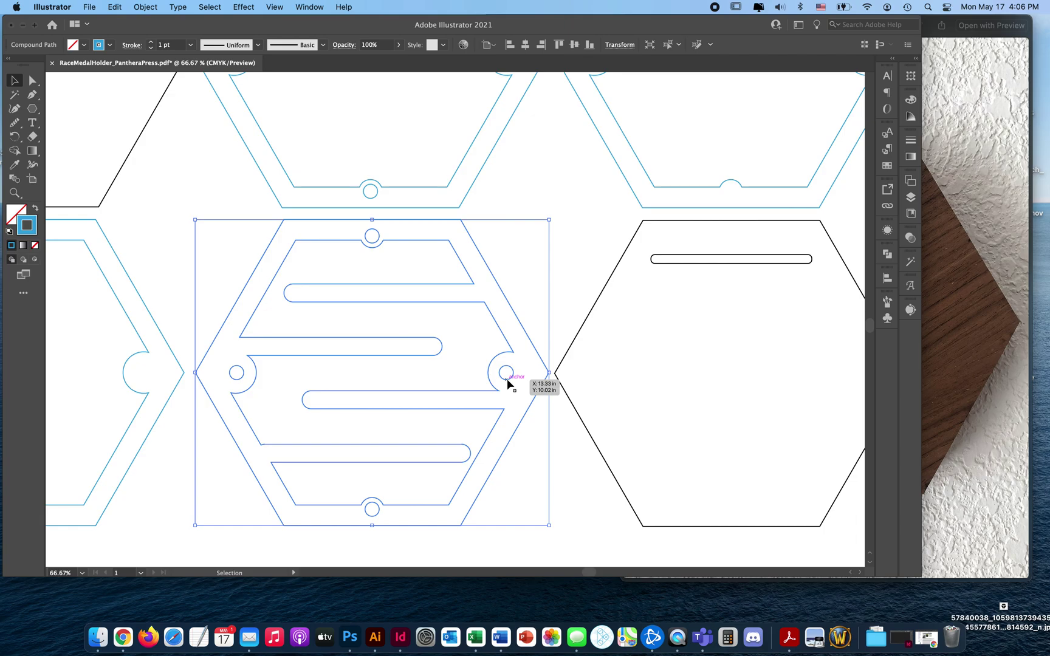
Isolate the maze hexagon and select its small right circle, 0.274 inches across.
key("super+equal")
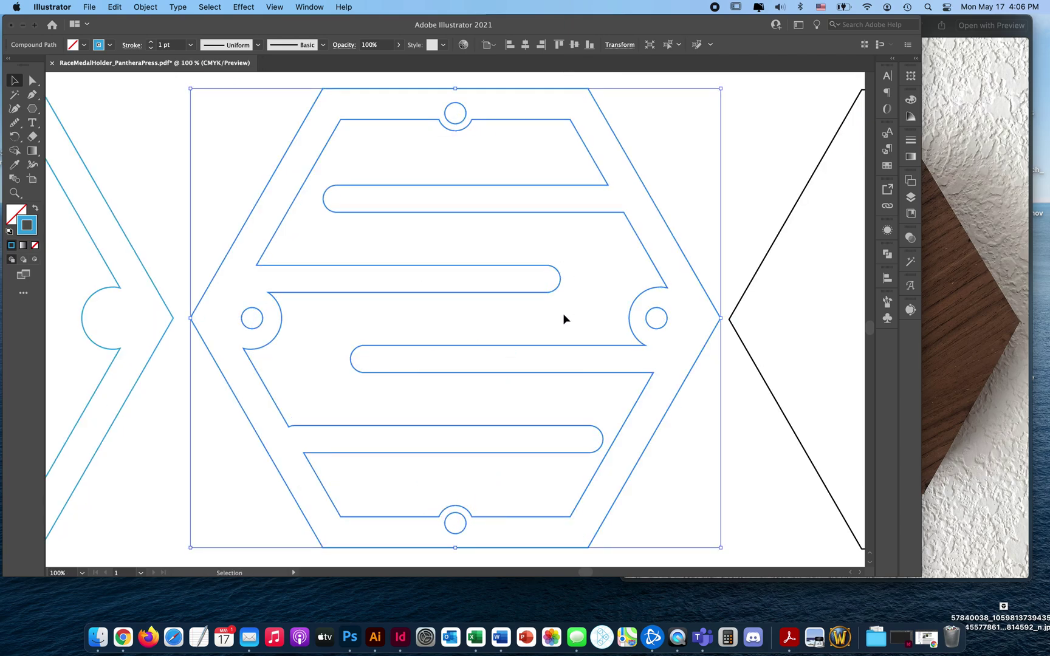
double_click(661, 326)
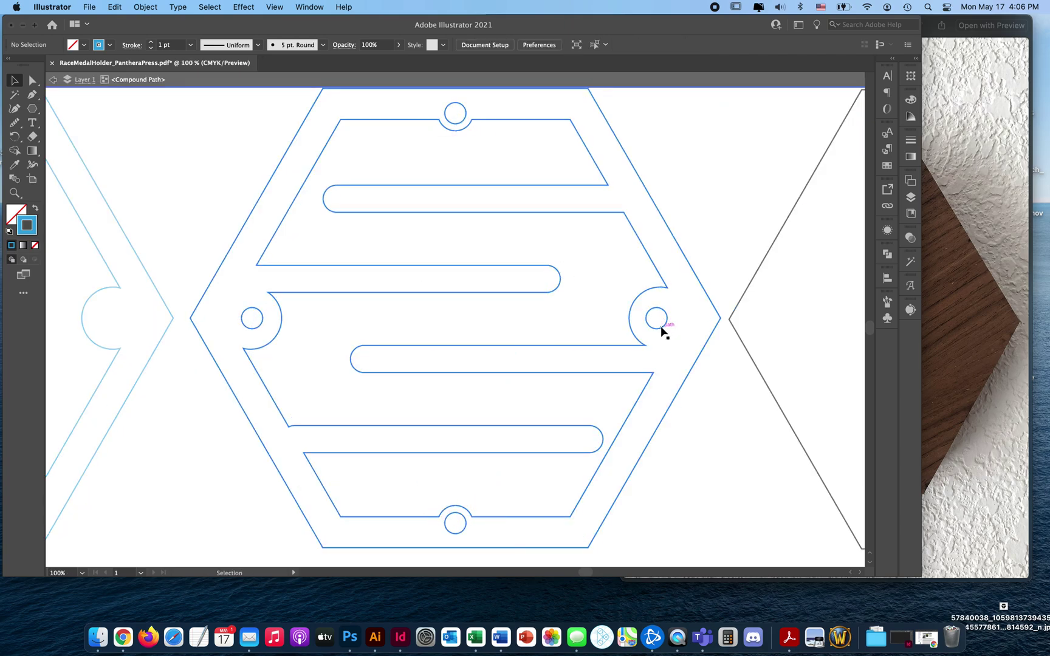
left_click(662, 329)
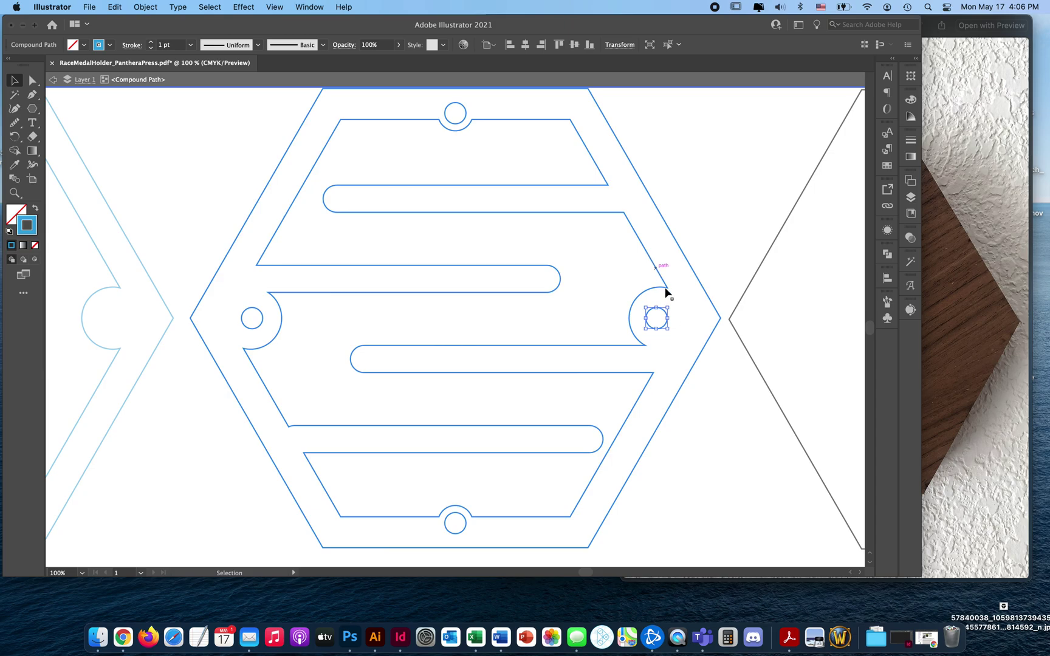
left_click(688, 247)
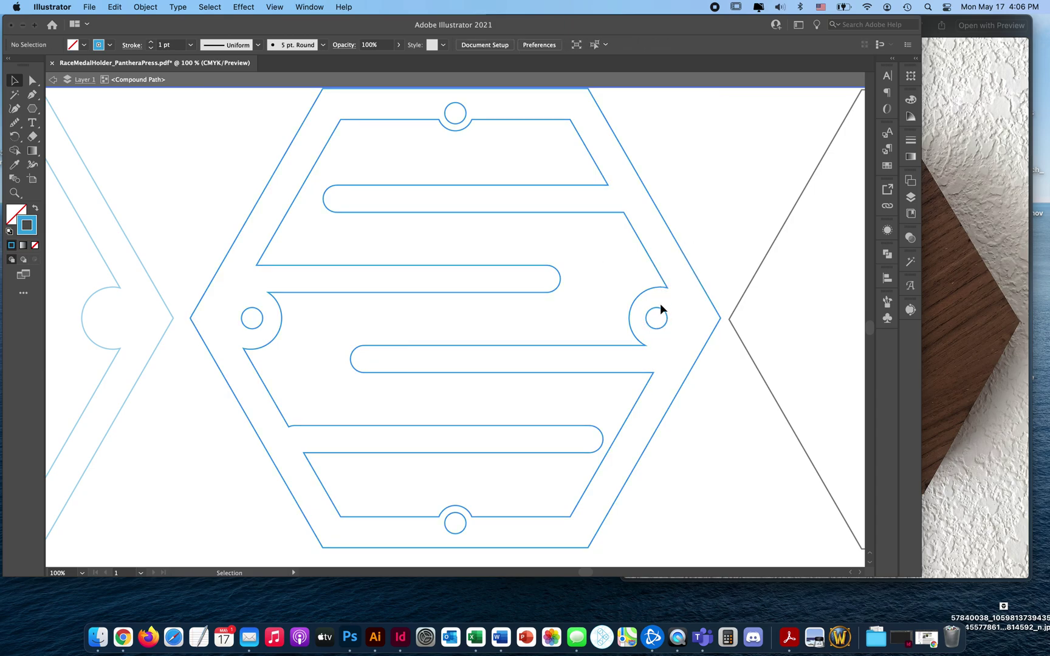
left_click(665, 327)
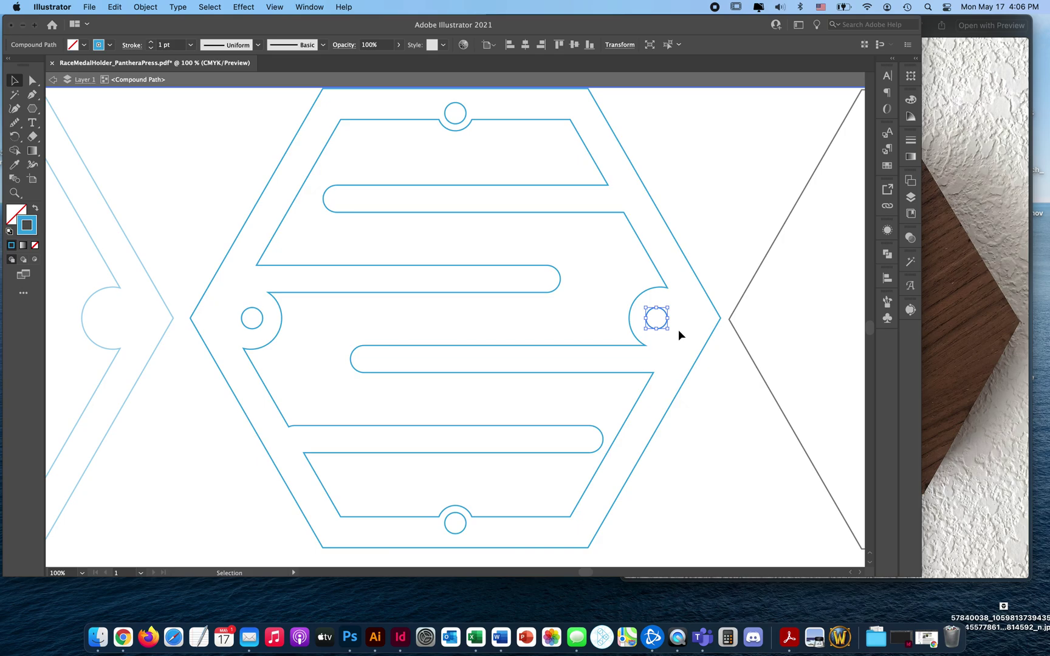
left_click(620, 45)
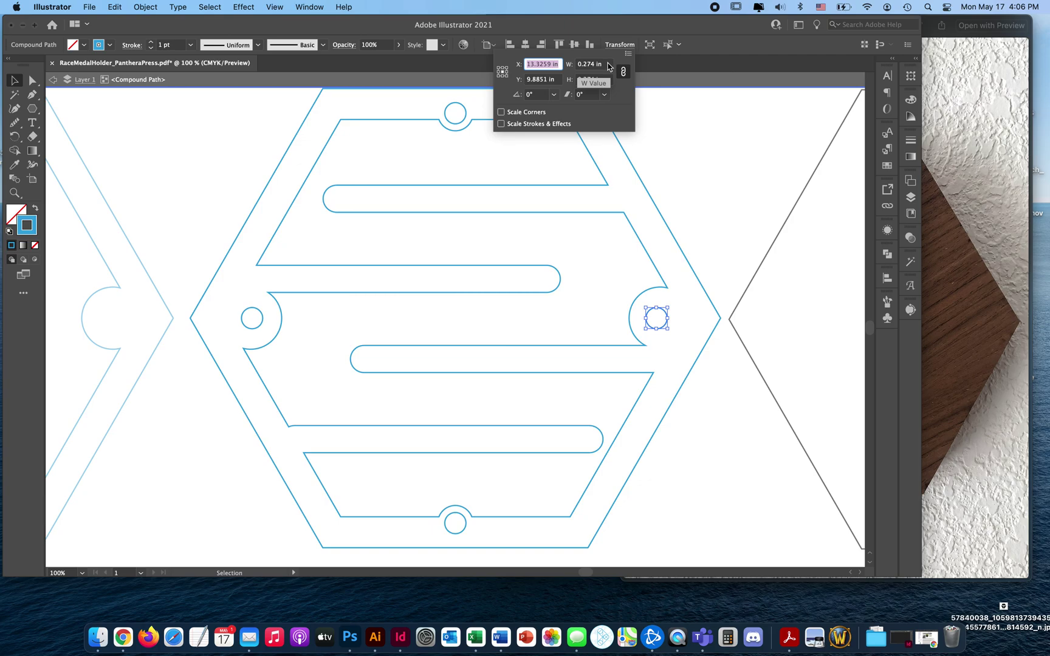
Set the small right circle's width to 6mm with proportions linked, then deselect.
left_click(608, 64)
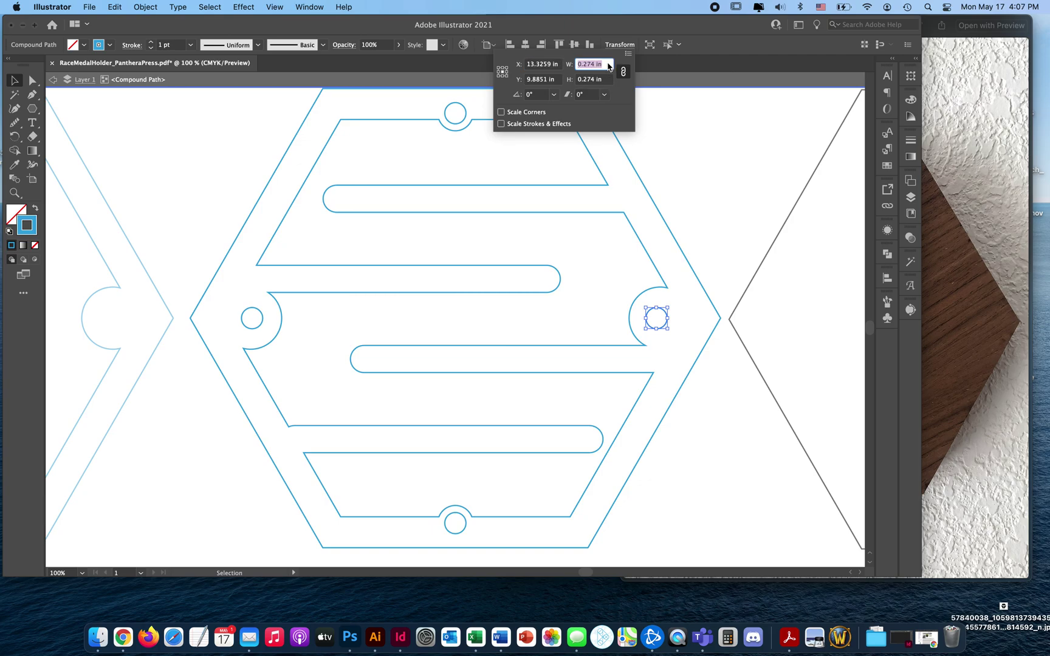
type("6mm")
key("Tab")
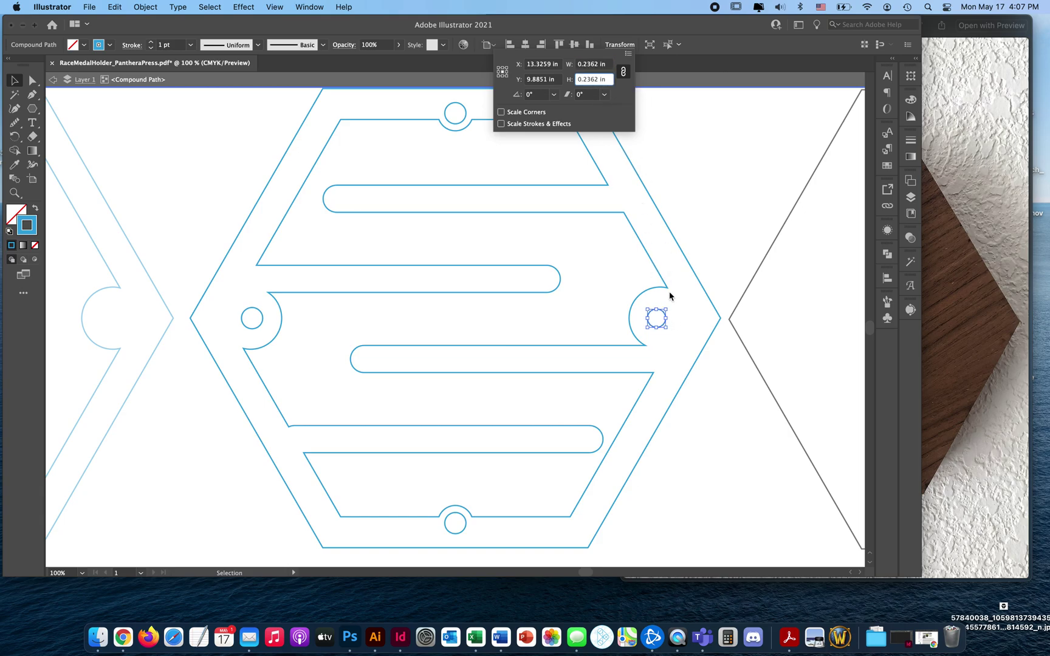
key("Return")
left_click(670, 363)
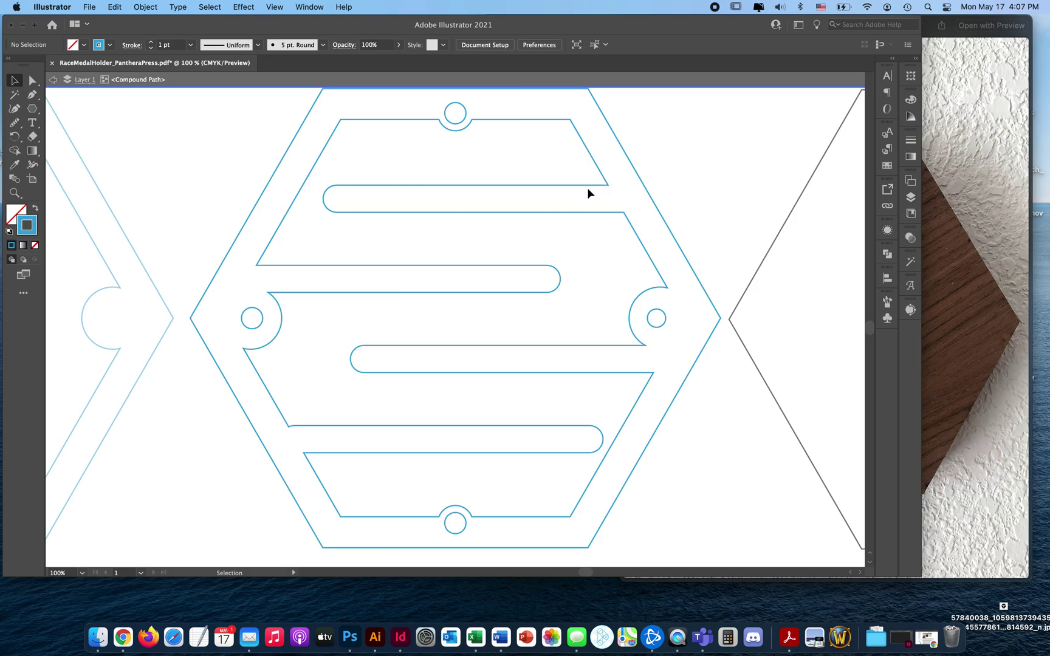
Repeat the previous resize on the maze hexagon's top small circle with Transform Again.
left_click(467, 117)
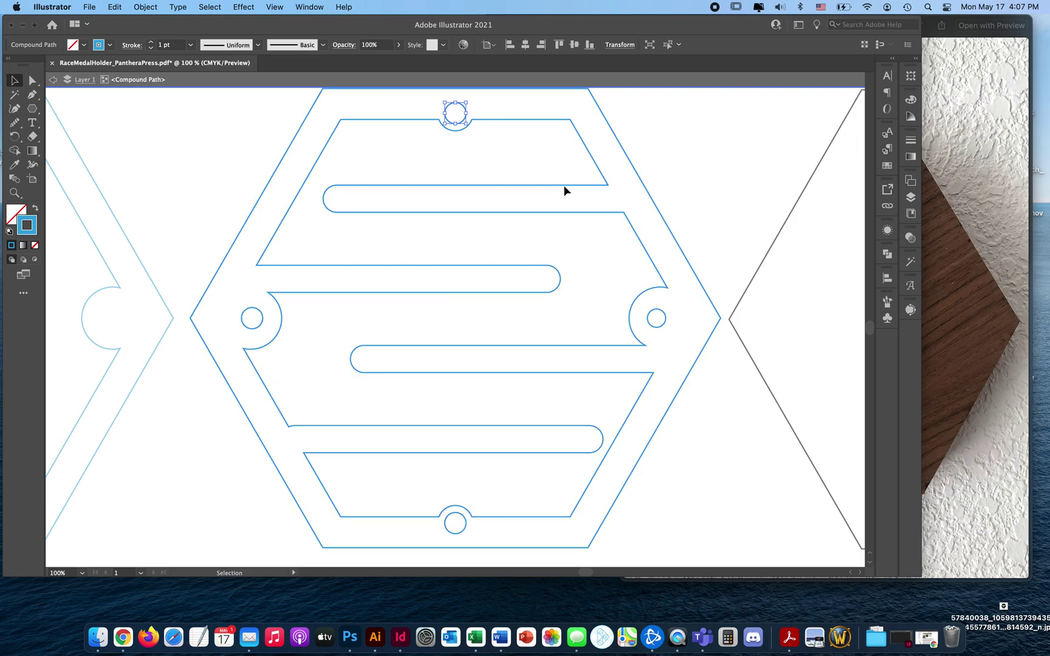
left_click(628, 46)
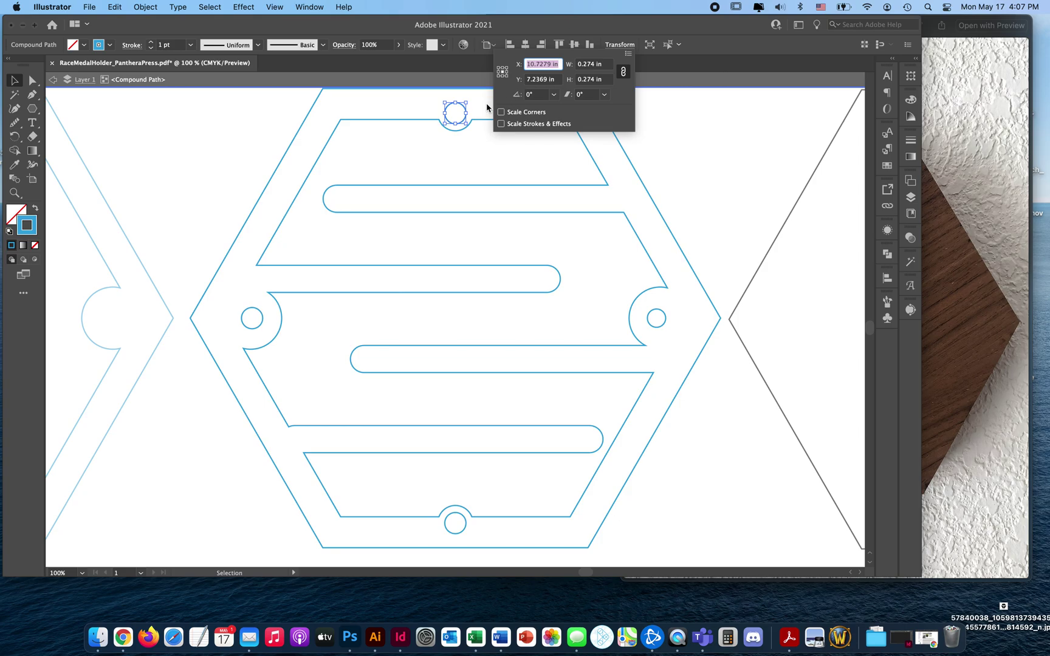
left_click(153, 7)
mouse_move(153, 24)
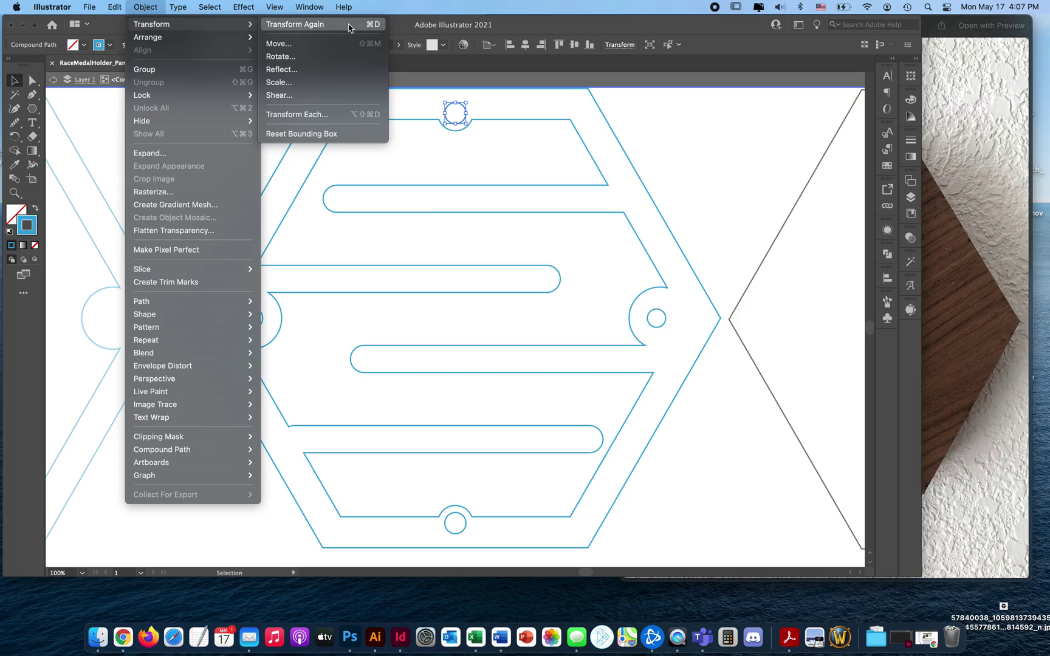
left_click(349, 24)
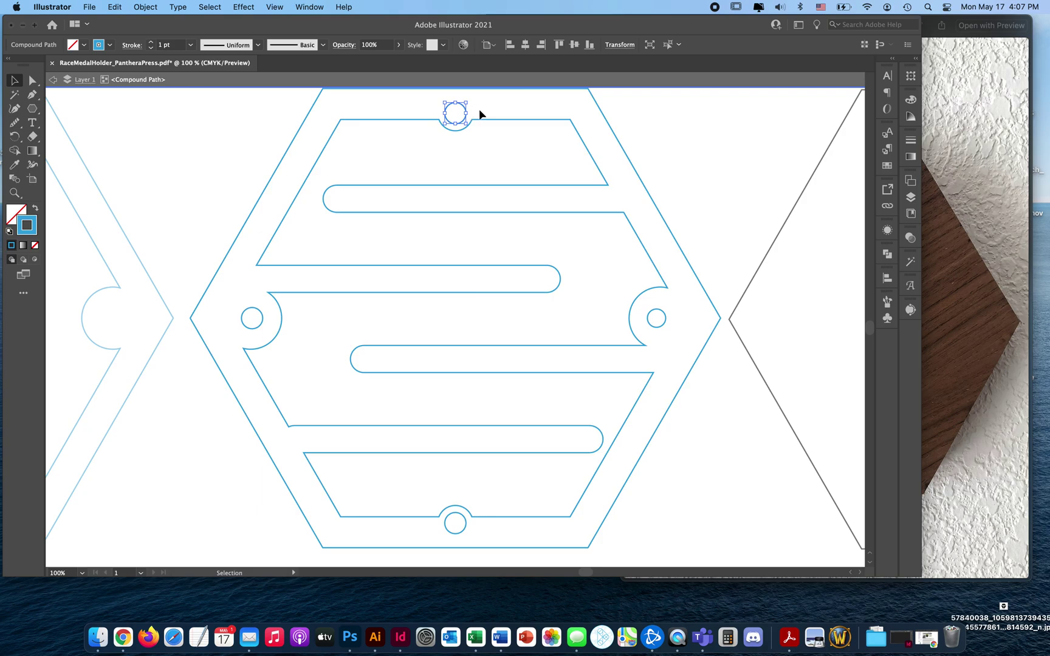
key("a")
key("v")
left_click(498, 110)
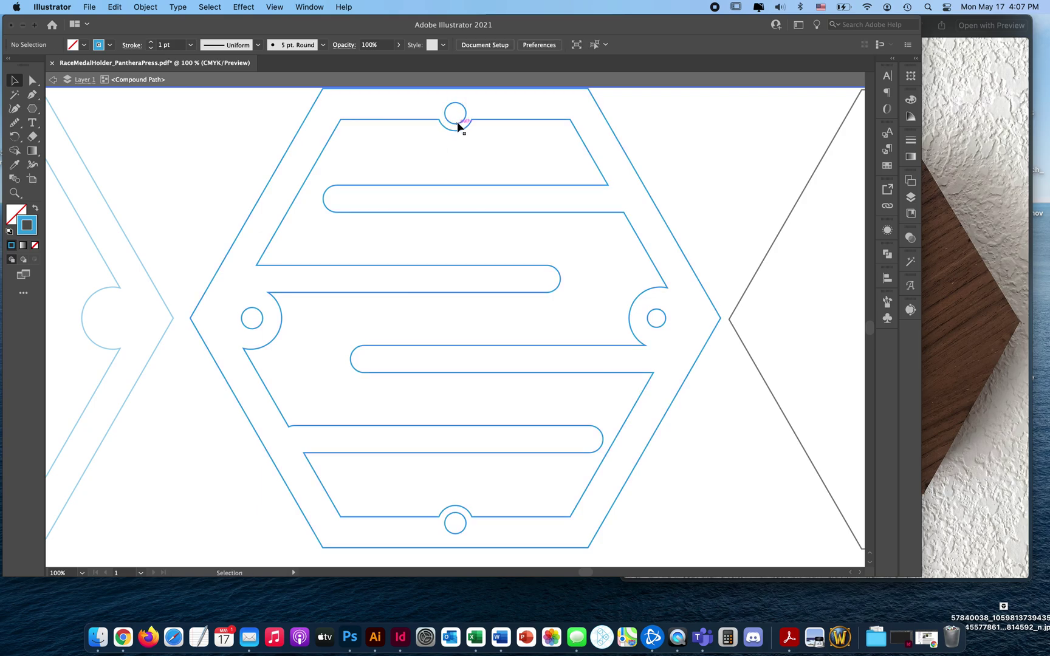
Set the top small circle's width to 0.25, then check the left and bottom circles.
left_click(459, 126)
left_click(620, 45)
left_click(592, 64)
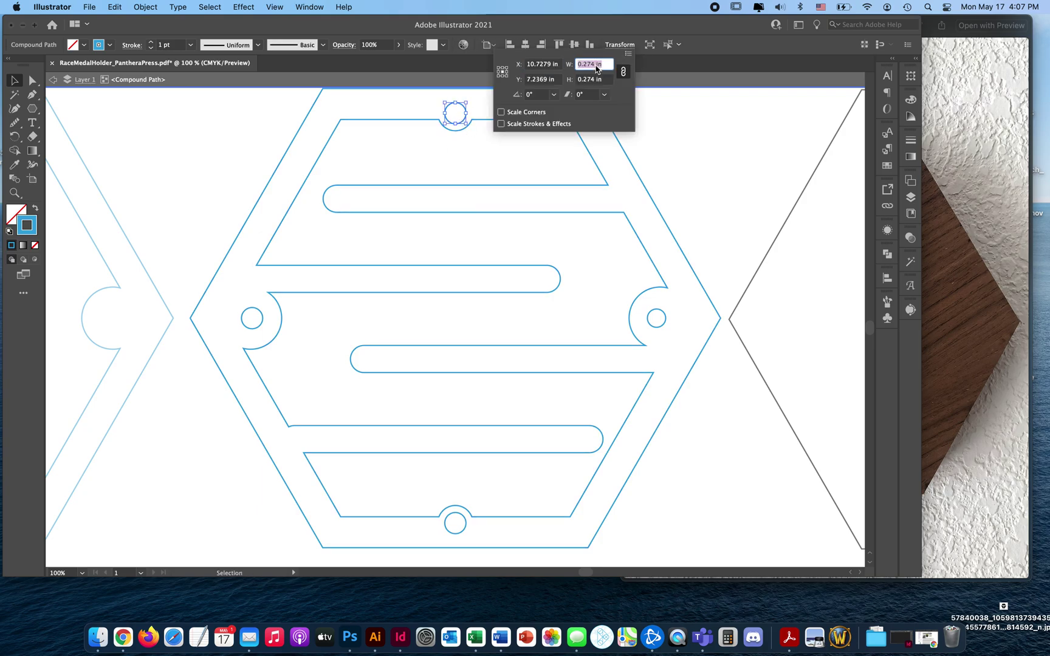
type("0.25")
key("Return")
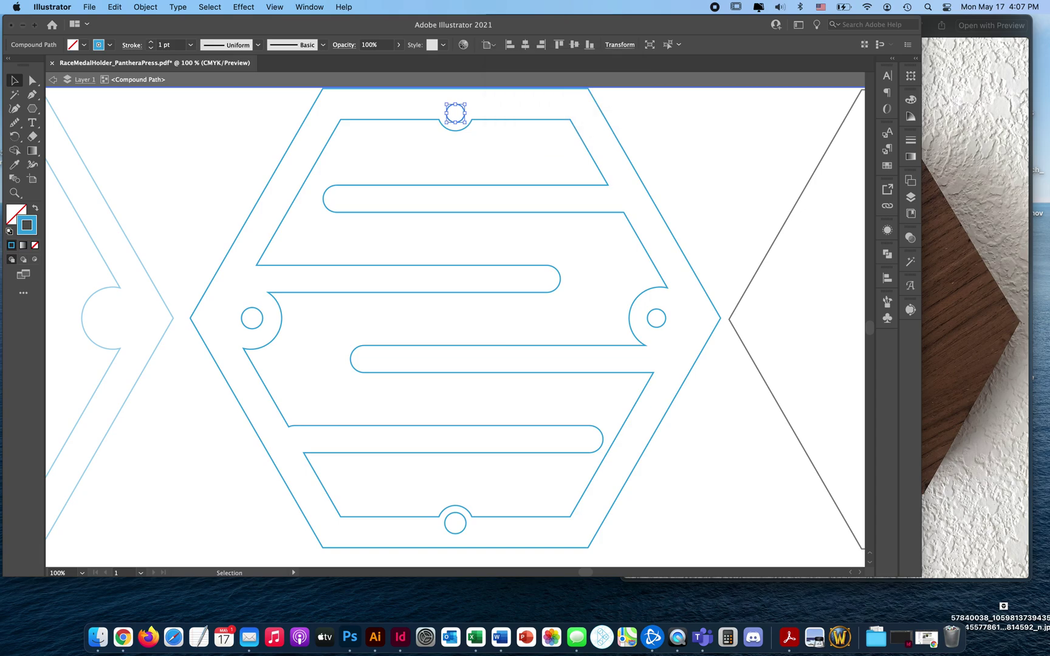
left_click(260, 312)
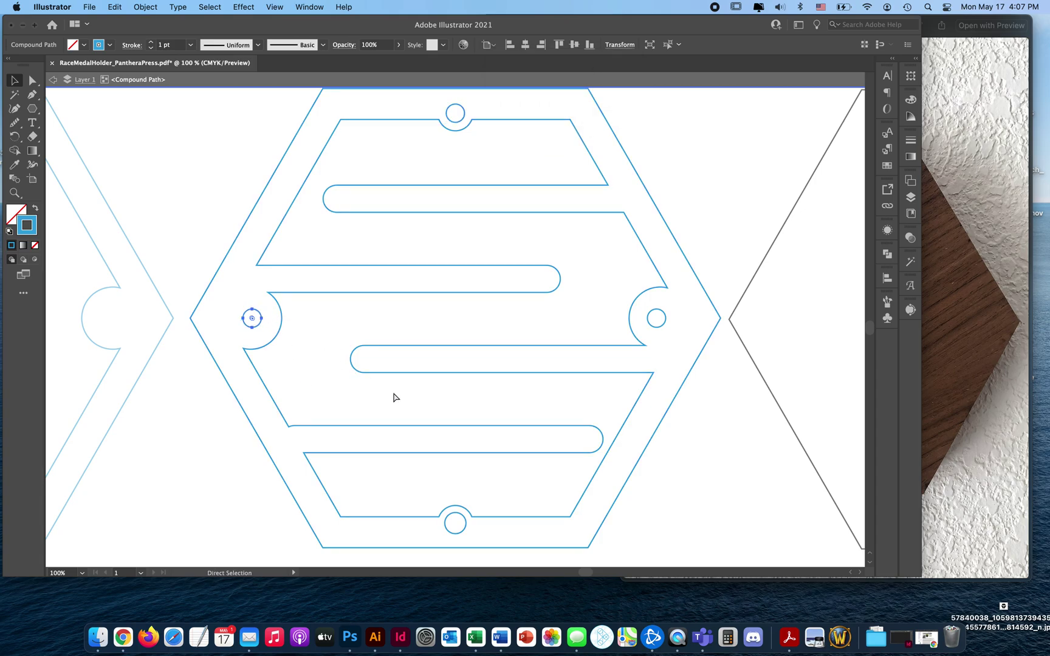
left_click(465, 530)
left_click(402, 498)
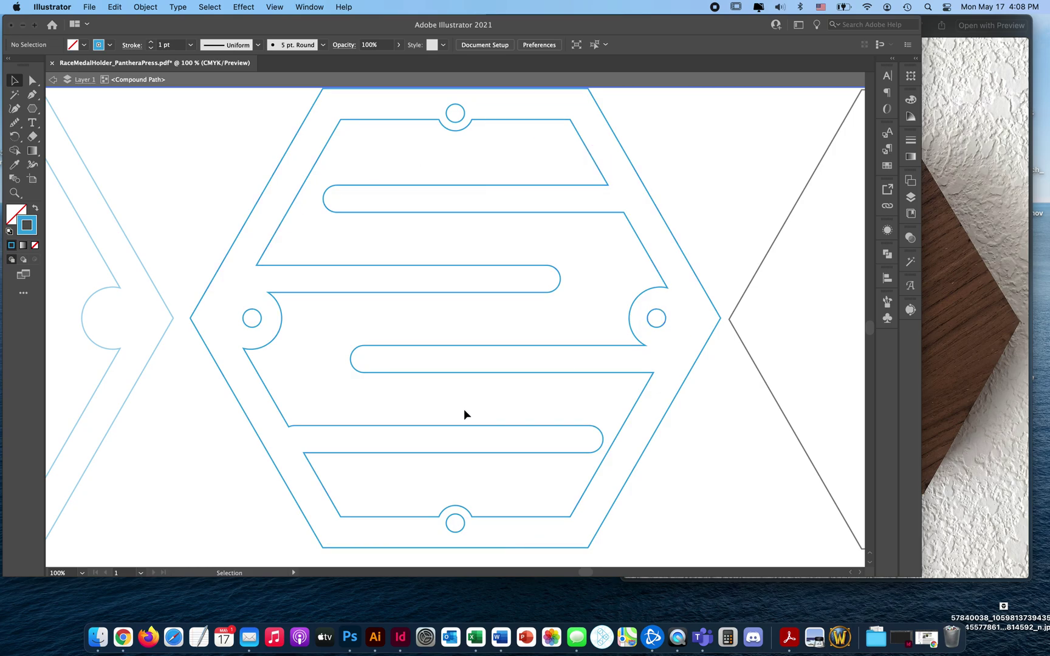
Exit isolation, select the single-slot hexagon group, and apply Transform Again to it.
key("super+minus")
key("super+minus")
key("super+minus")
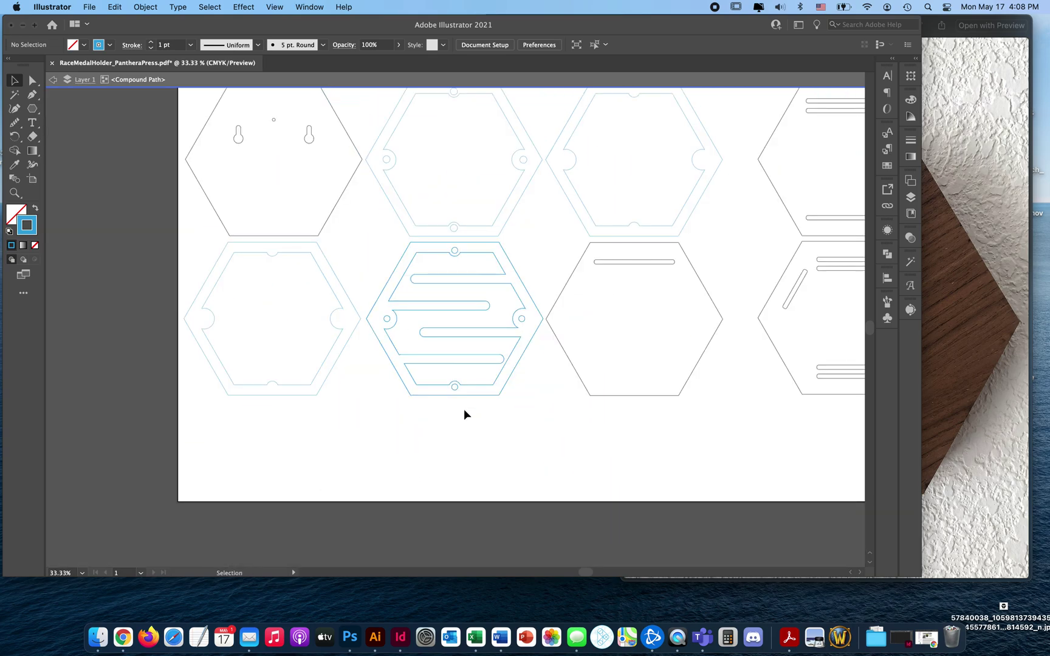
double_click(572, 402)
left_click(585, 394)
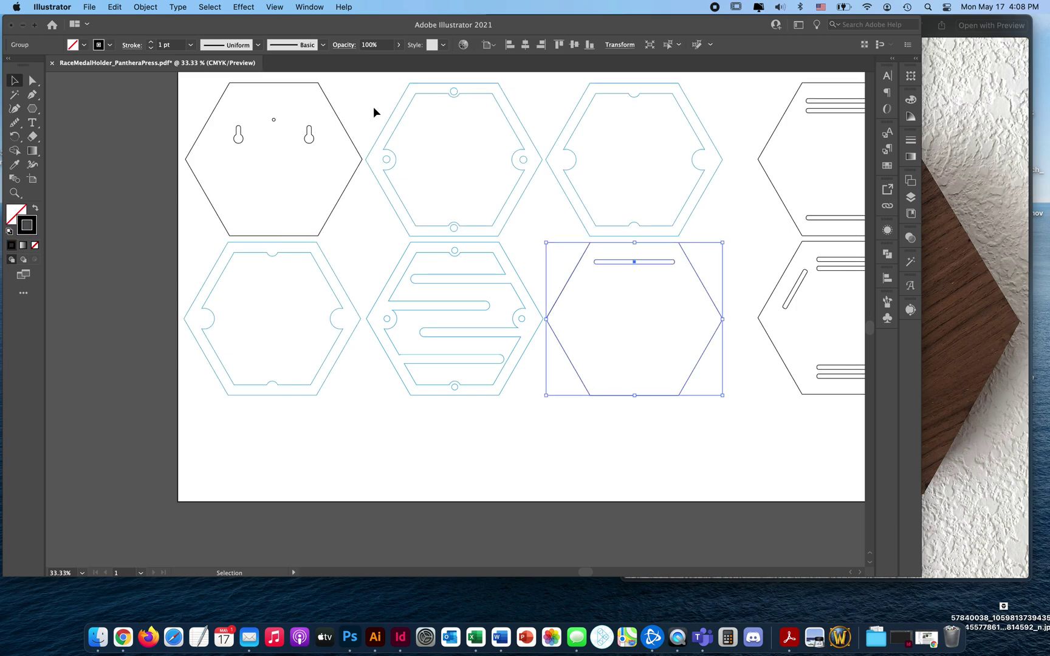
left_click(153, 4)
mouse_move(152, 23)
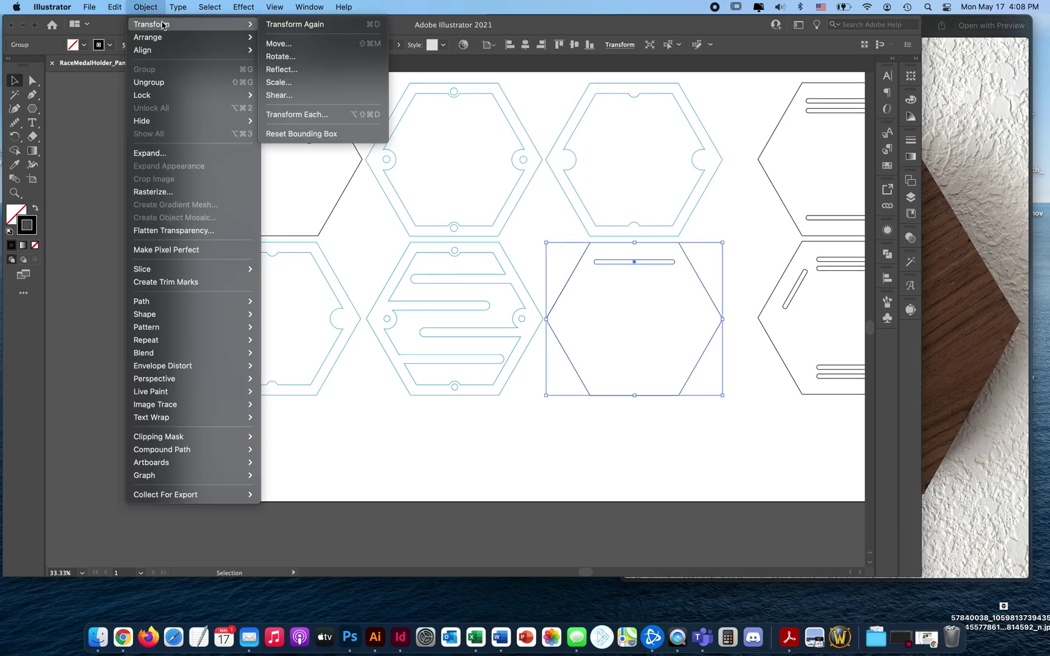
left_click(302, 26)
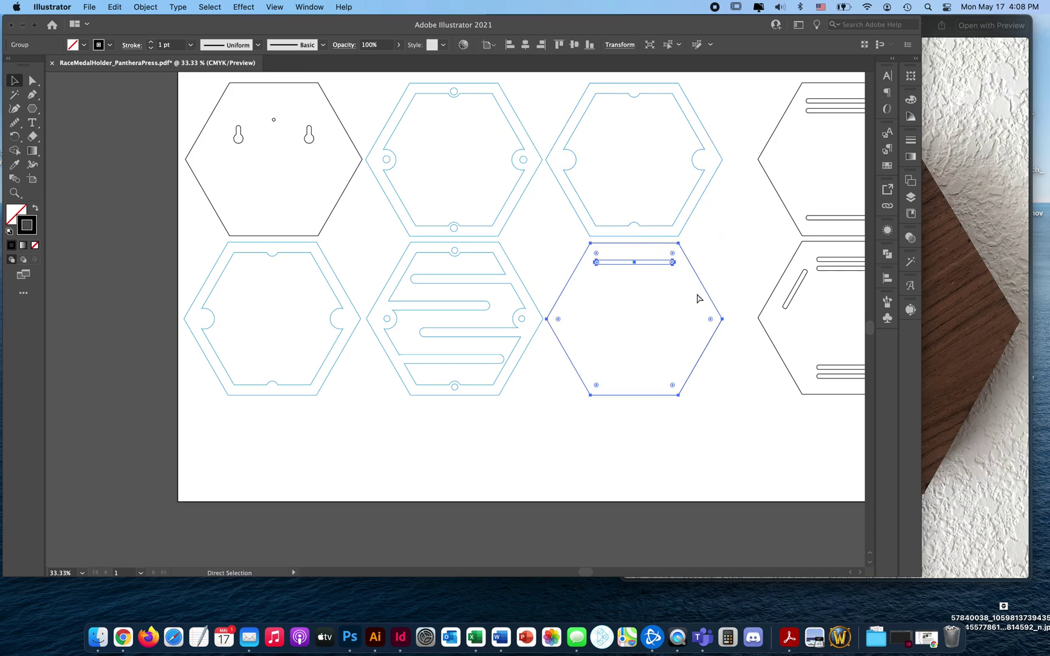
Select the upper ring hexagon's right notch circle and isolate the ring hexagon.
left_click(761, 224)
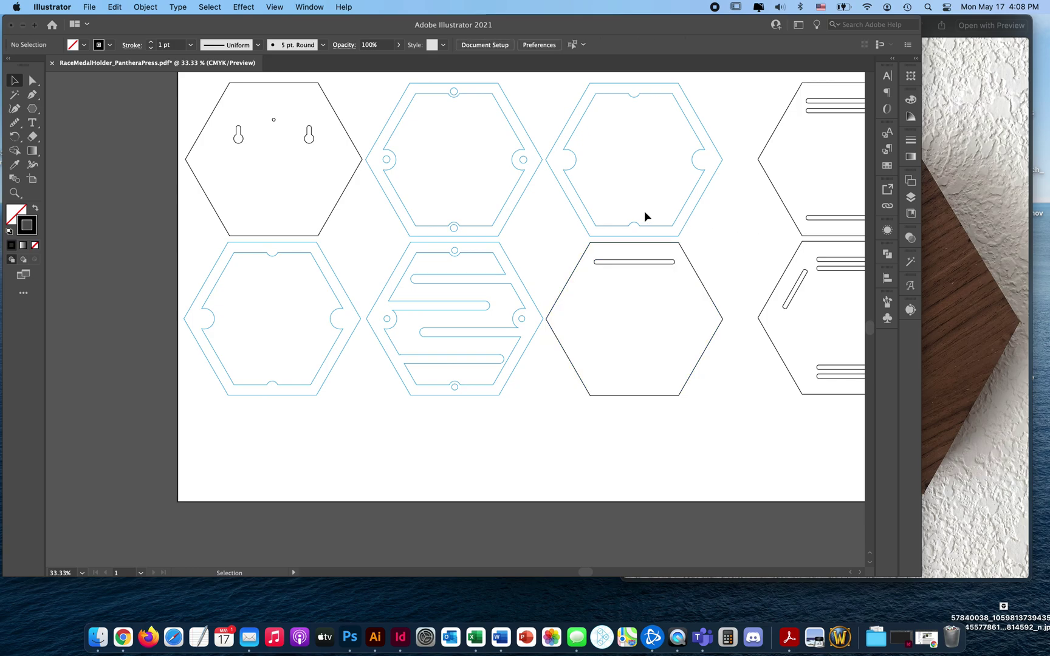
left_click(525, 164)
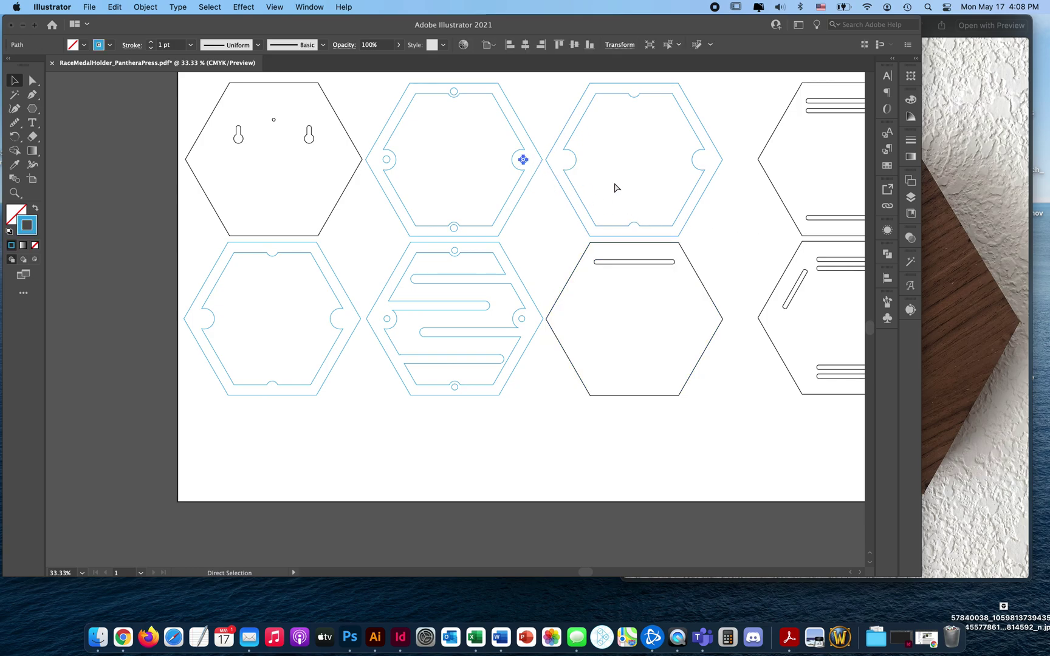
left_click(457, 95)
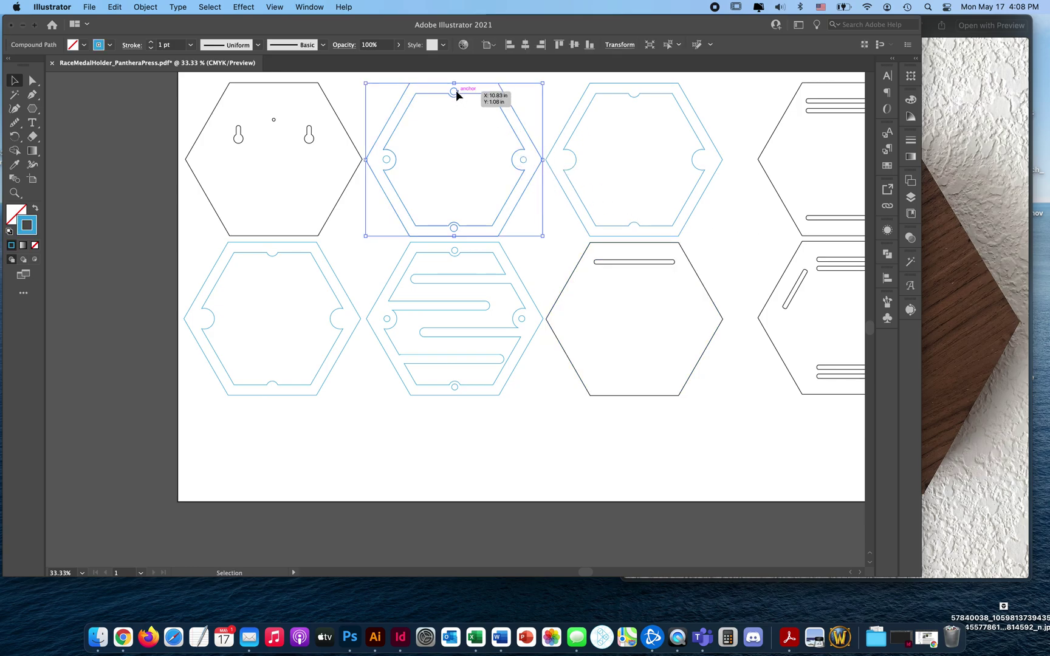
double_click(456, 90)
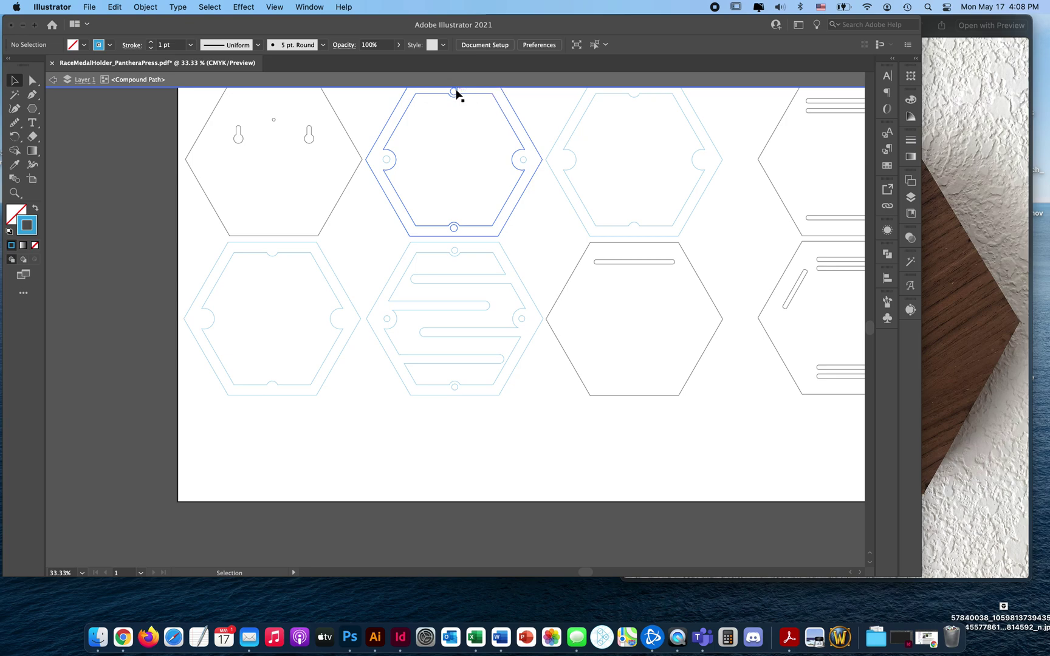
key("Escape")
Check the ring's left and bottom notch circles, then pan to the right-hand parts.
left_click(387, 161)
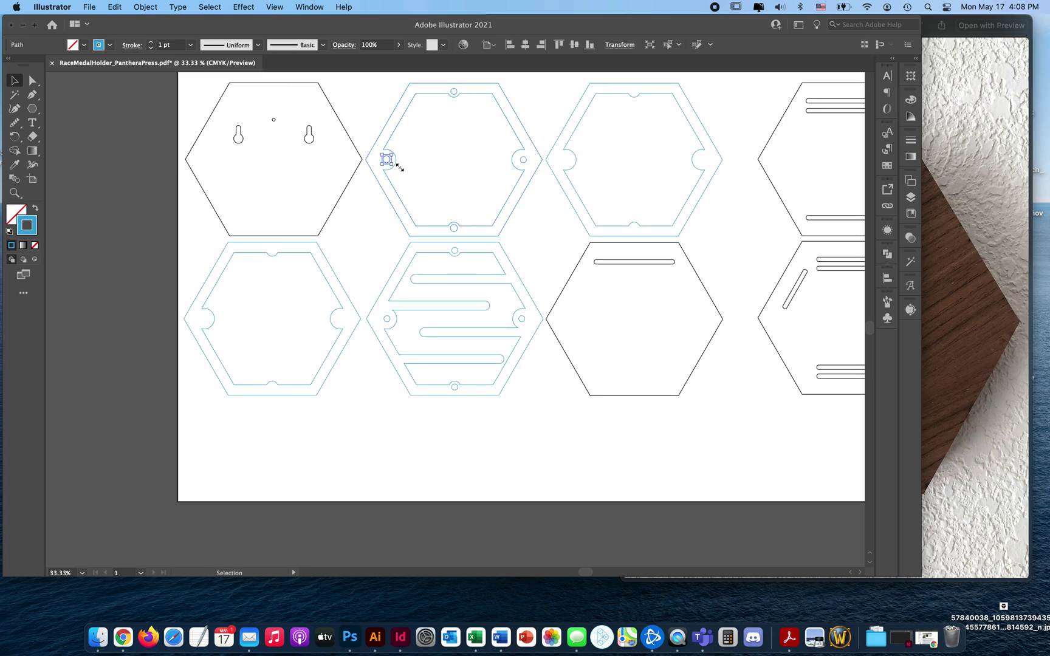
double_click(456, 237)
left_click(454, 231)
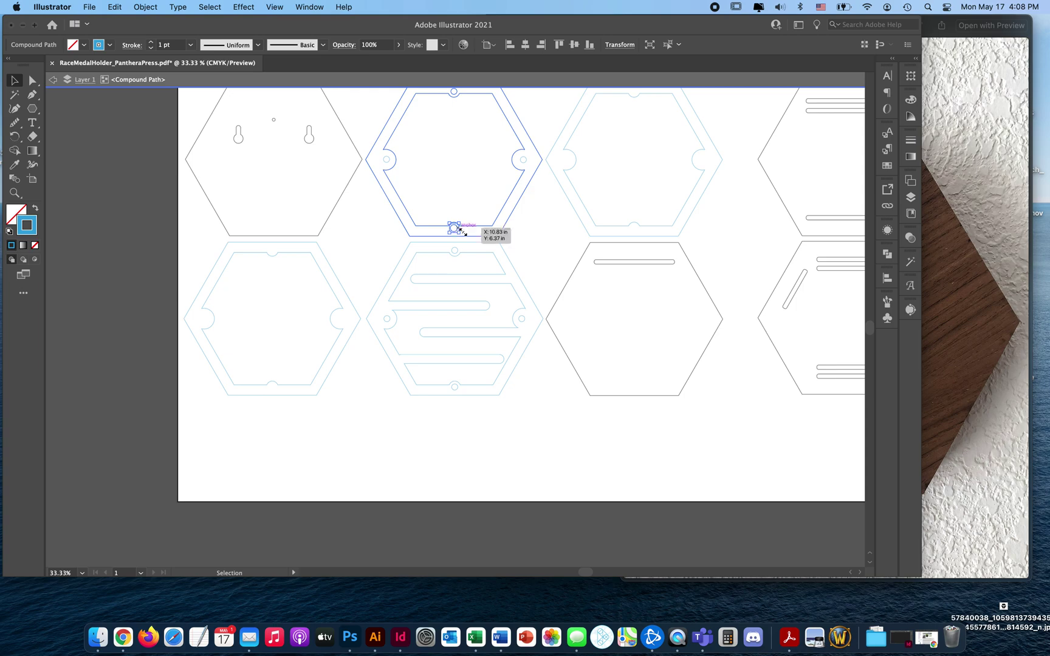
left_click(569, 470)
key("Escape")
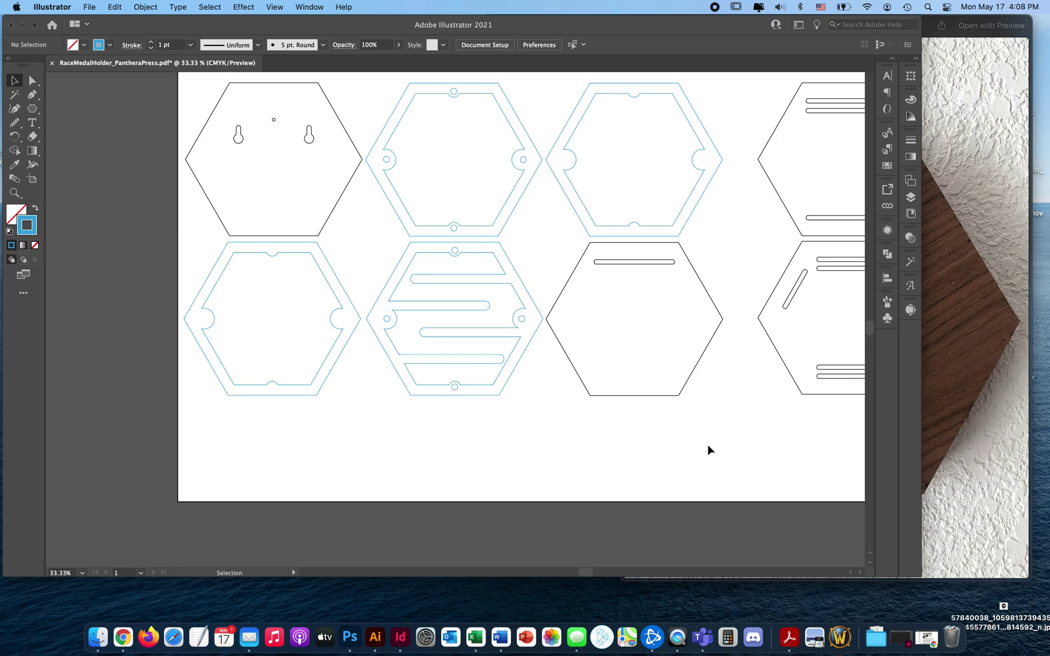
left_click_drag(707, 444, 522, 462)
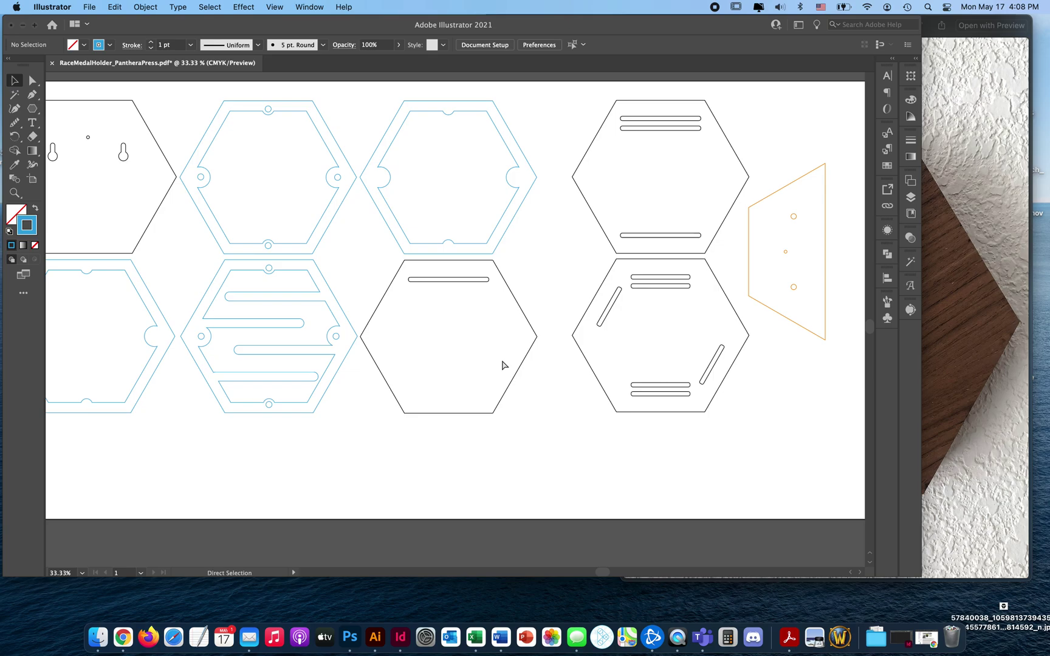
key("super+equal")
key("super+equal")
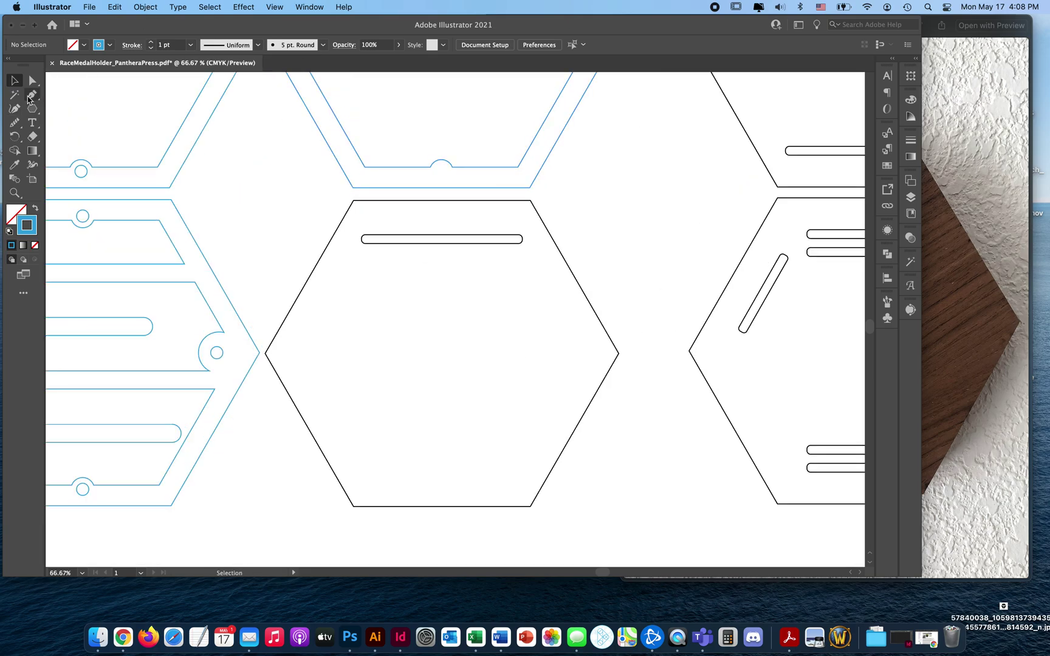
Draw a straight Pen line inside the hexagon, parallel to its lower-right edge.
left_click(32, 95)
left_click(522, 489)
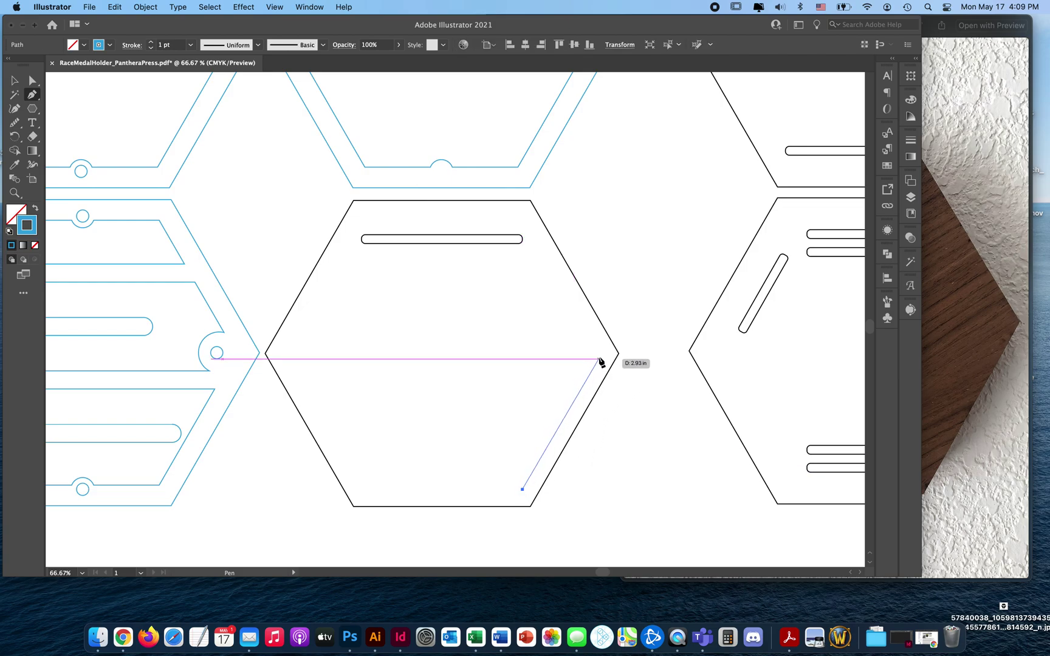
left_click(599, 353)
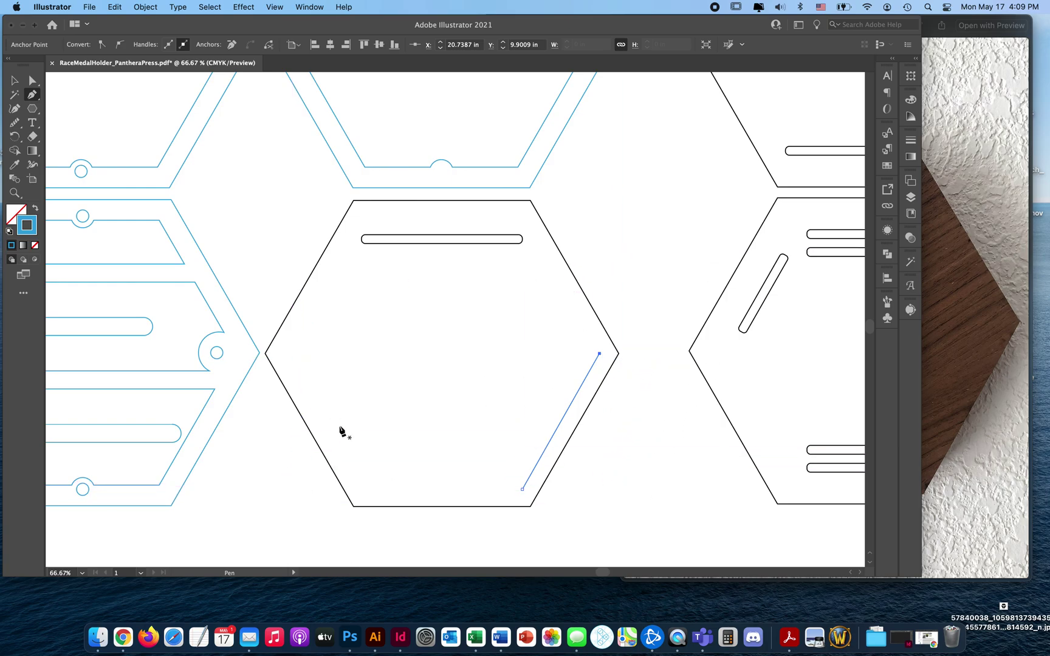
left_click(37, 126)
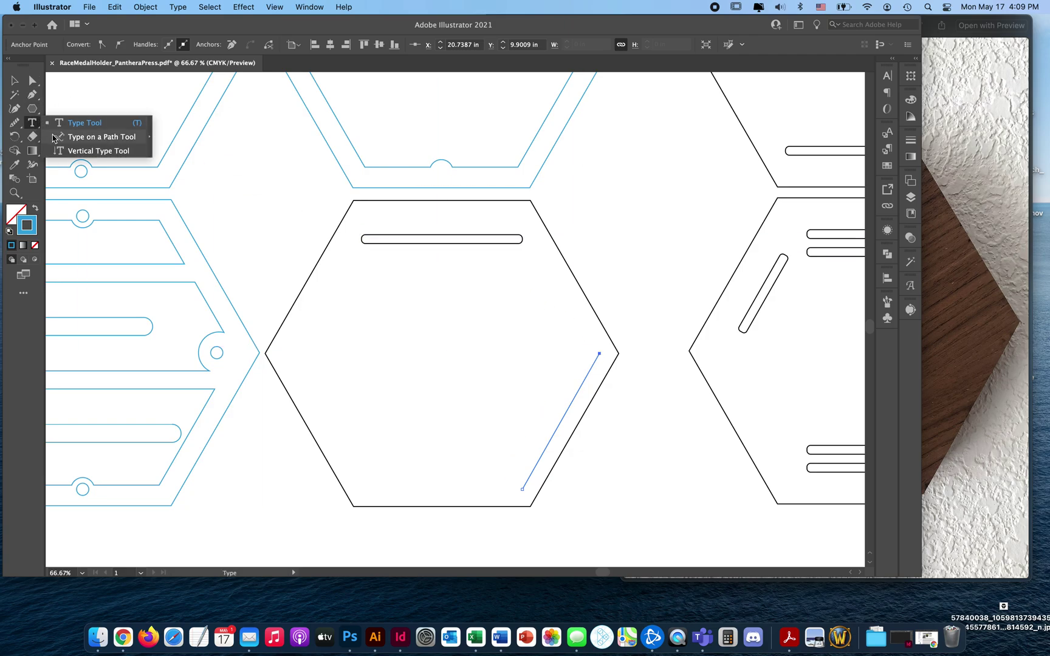
Place type on the diagonal line and set its font to Bebas Neue Regular.
left_click(55, 139)
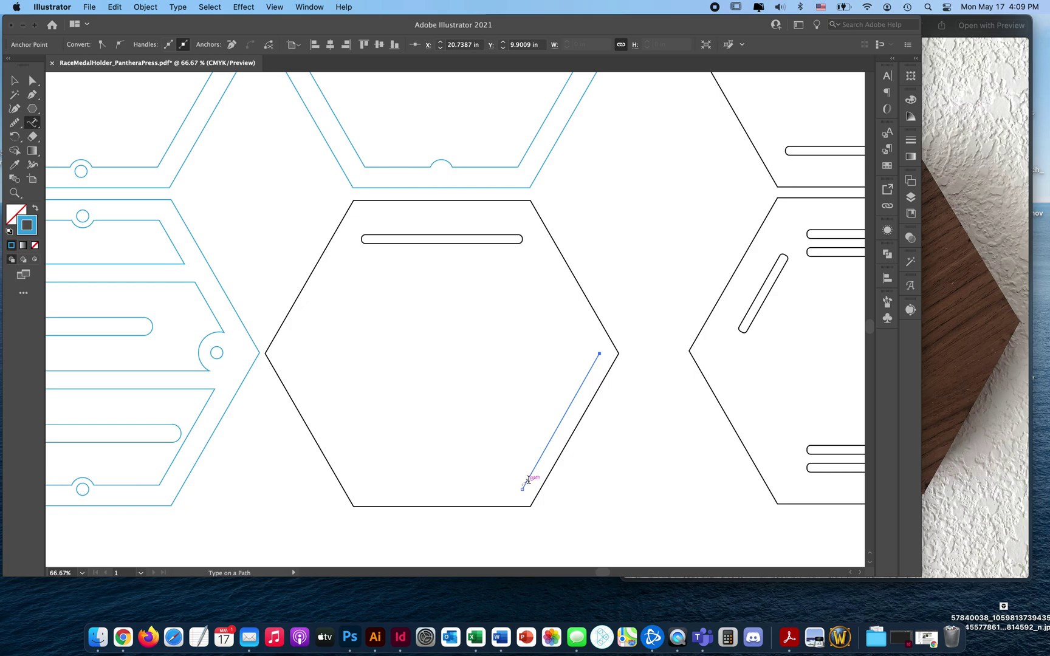
left_click(528, 480)
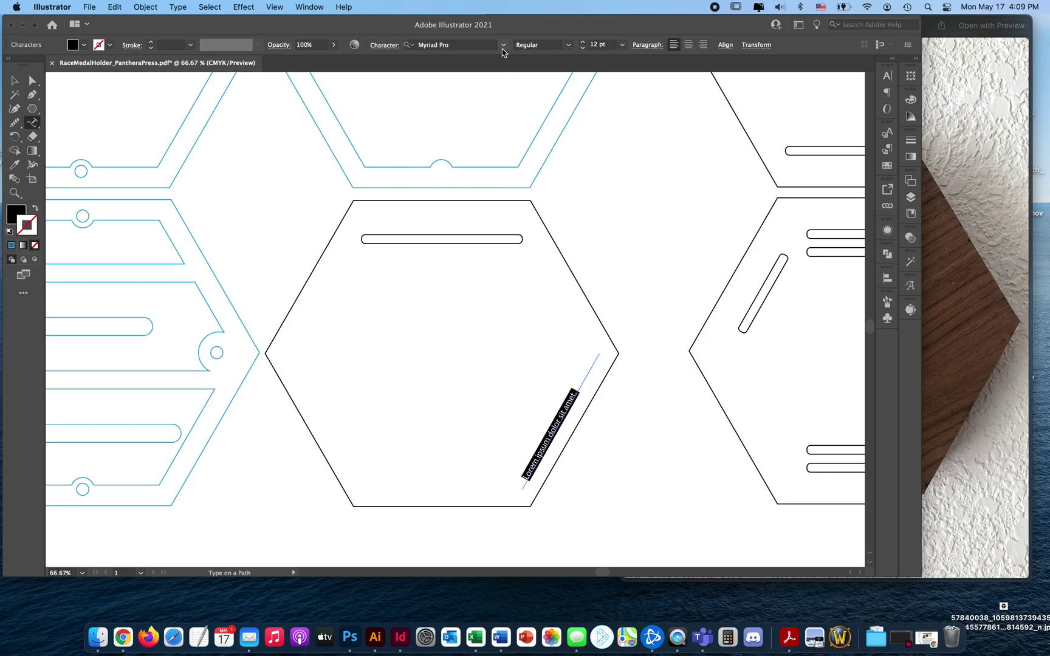
left_click(496, 46)
type("beb")
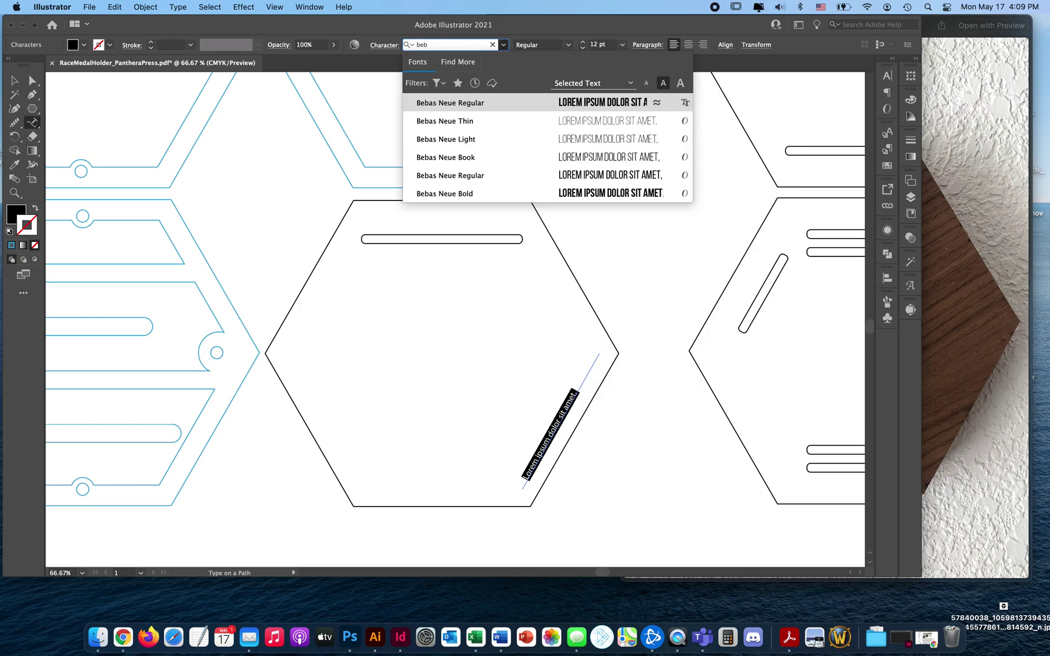
left_click(488, 104)
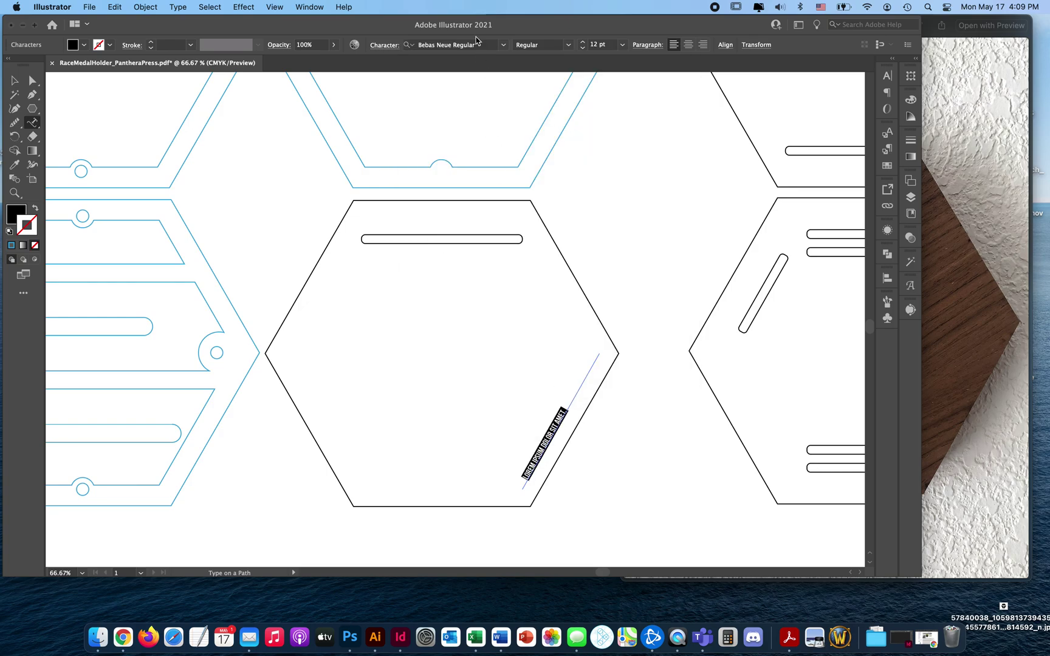
Enter the text '46 MILES' and enlarge it to 40 pt.
left_click(583, 43)
left_click(584, 42)
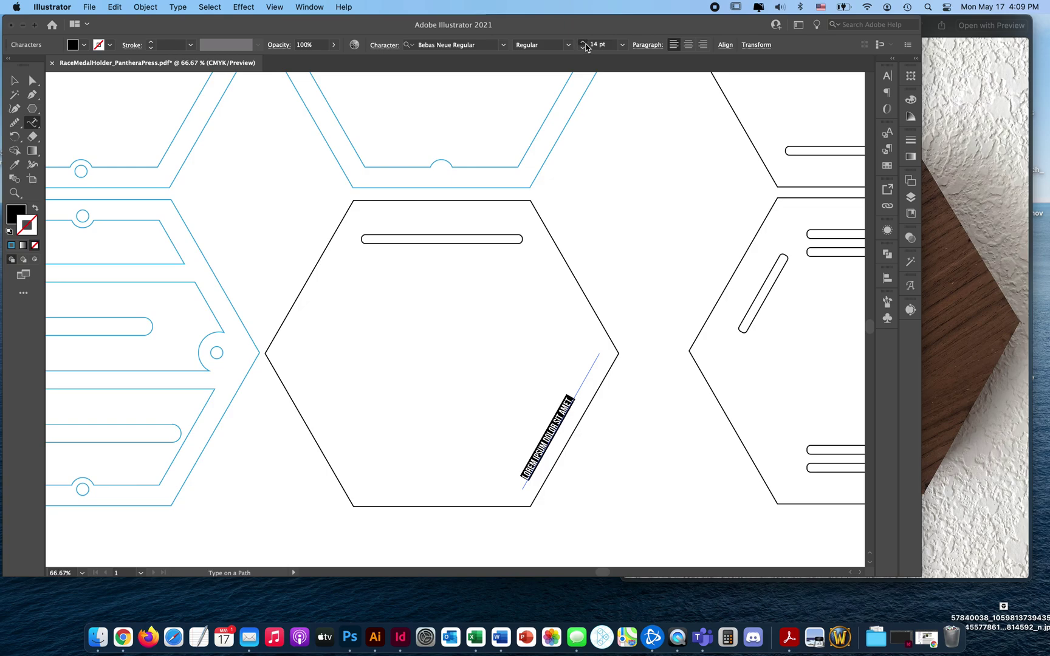
left_click(583, 43)
left_click(584, 43)
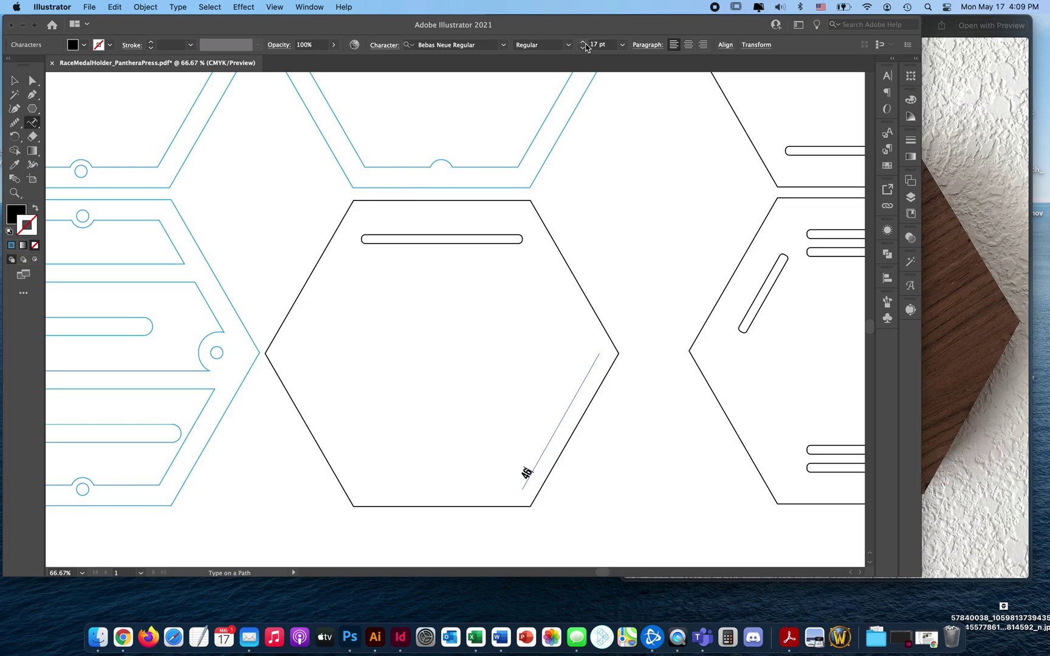
type(" MILES")
key("super+a")
left_click(583, 43)
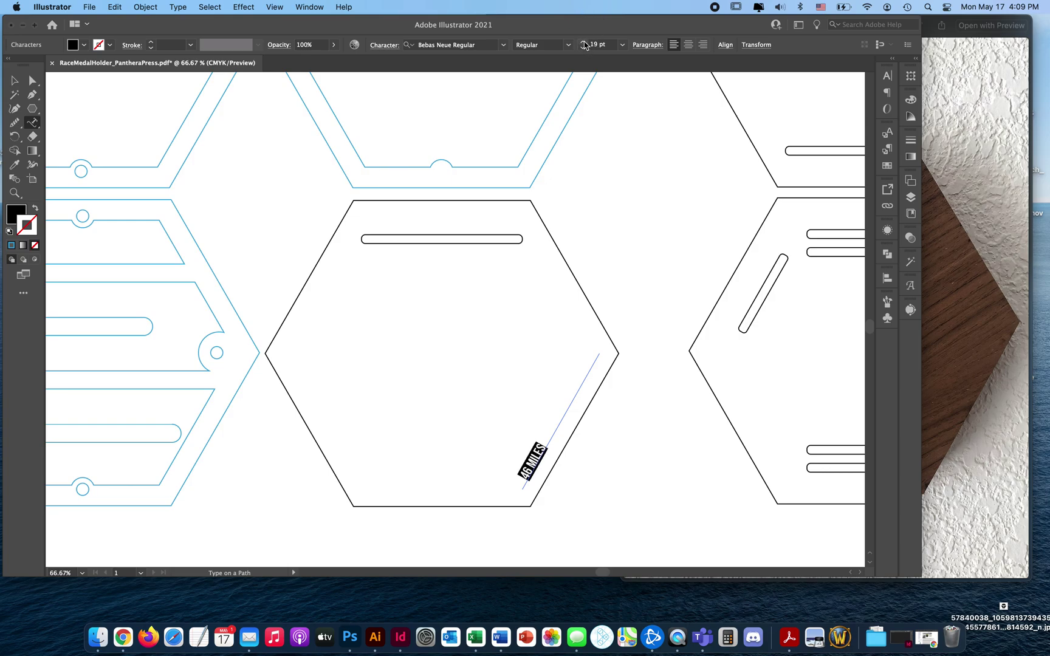
left_click(583, 42)
type("40")
left_click(583, 42)
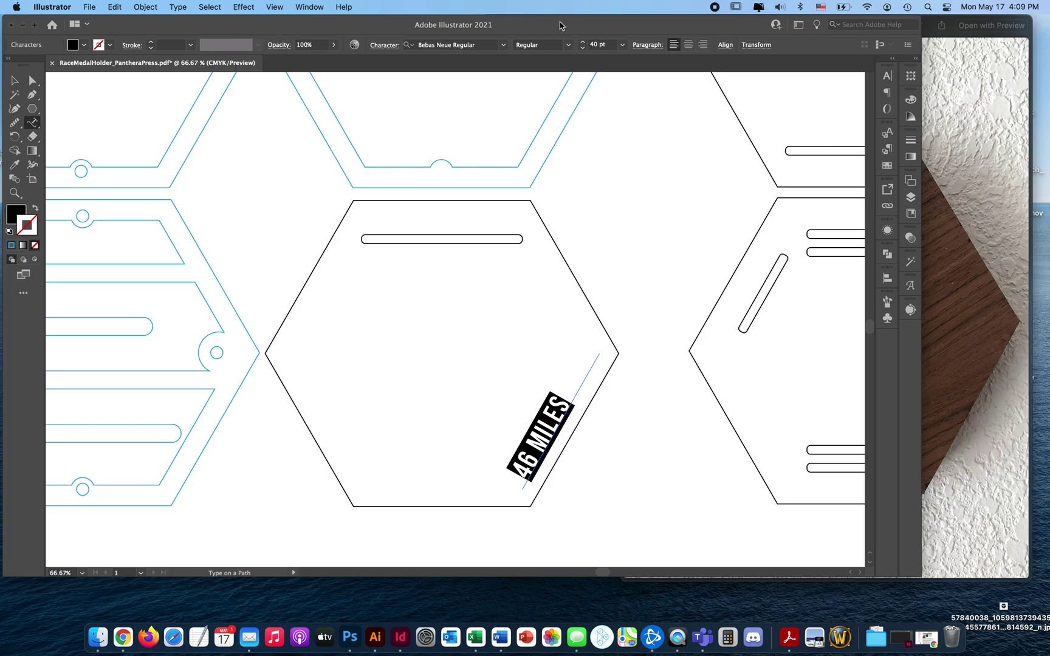
Widen the letter spacing and set the 46 MILES text to 46 pt.
key("alt+Right")
key("alt+Right")
key("alt+Right")
key("alt+Right")
key("alt+Right")
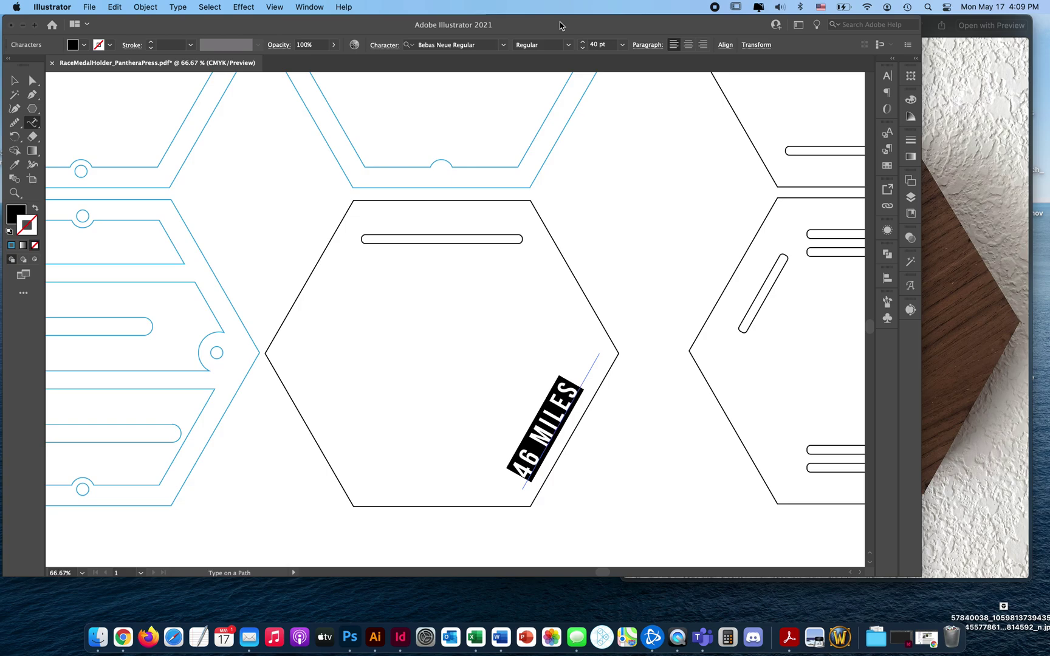
key("Right")
key("Left")
key("Left")
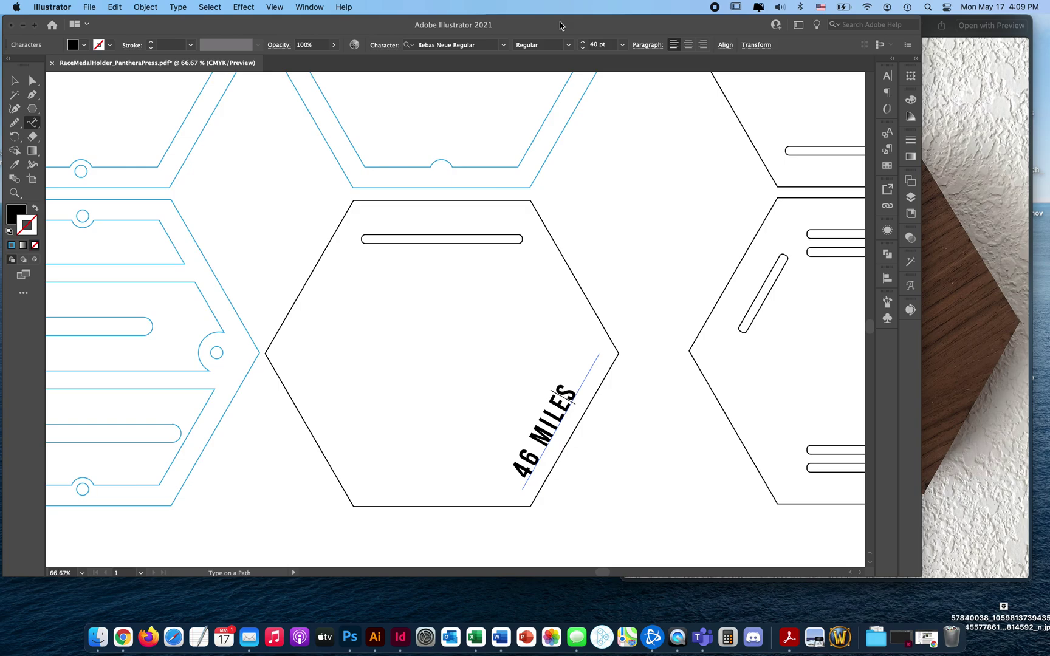
key("Left")
key("Left")
key("super+a")
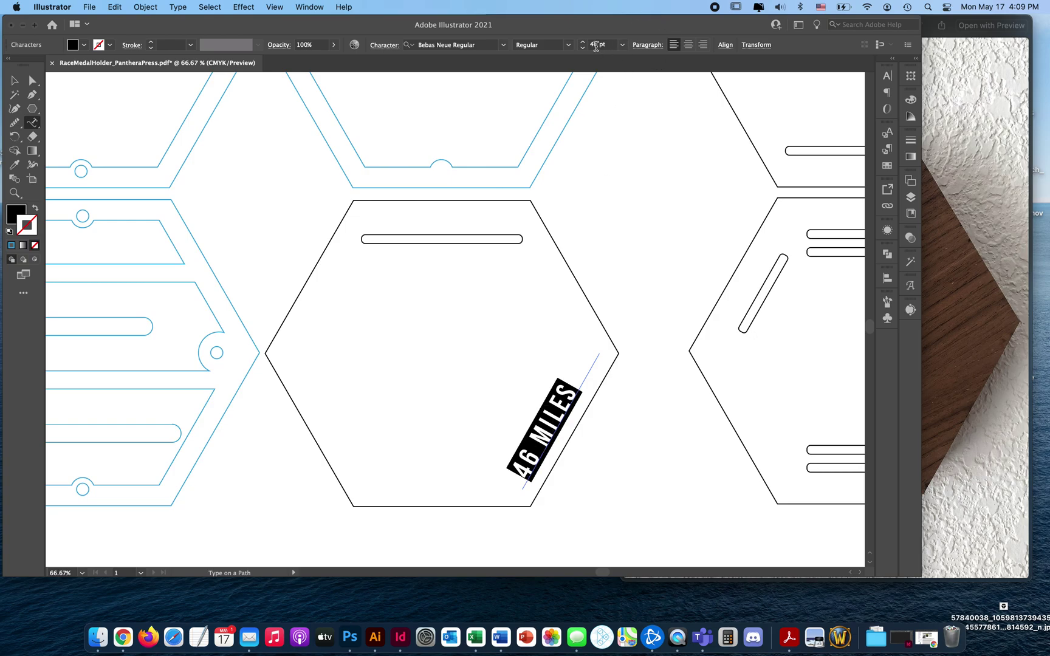
left_click(582, 42)
left_click(583, 42)
left_click(583, 42)
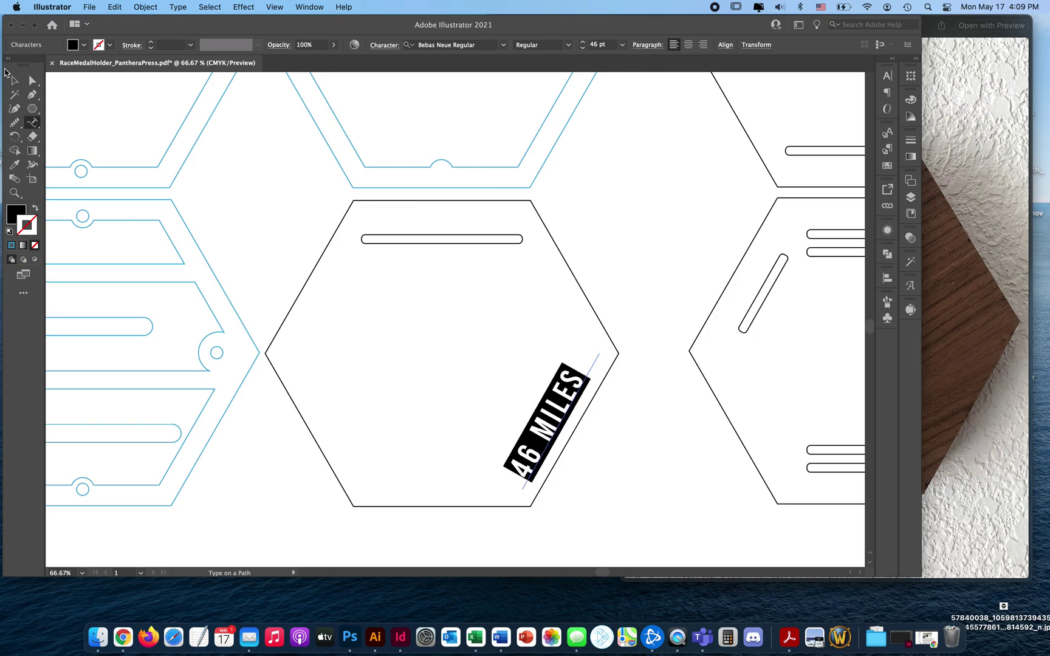
key("Escape")
left_click(668, 494)
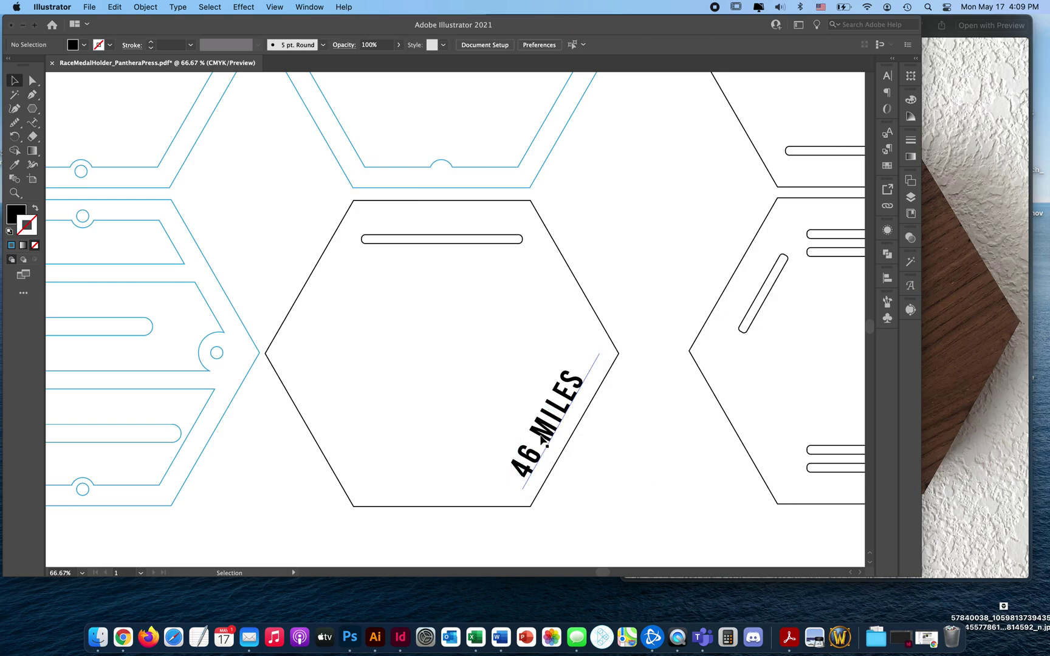
Fill the 46 MILES text with the orange swatch.
left_click(547, 428)
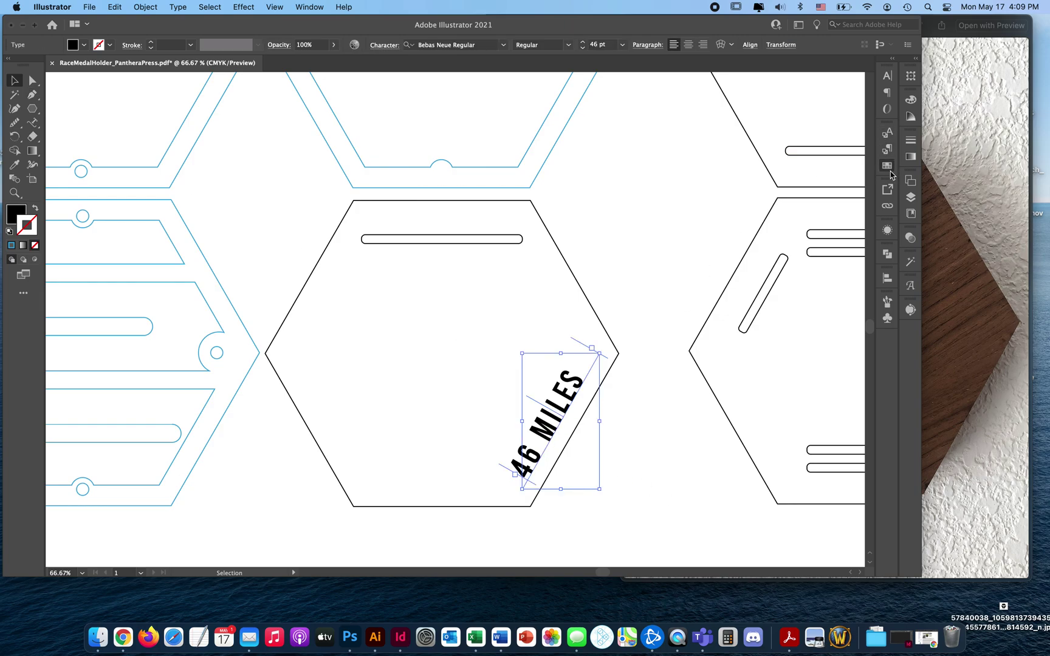
left_click(887, 165)
left_click(831, 169)
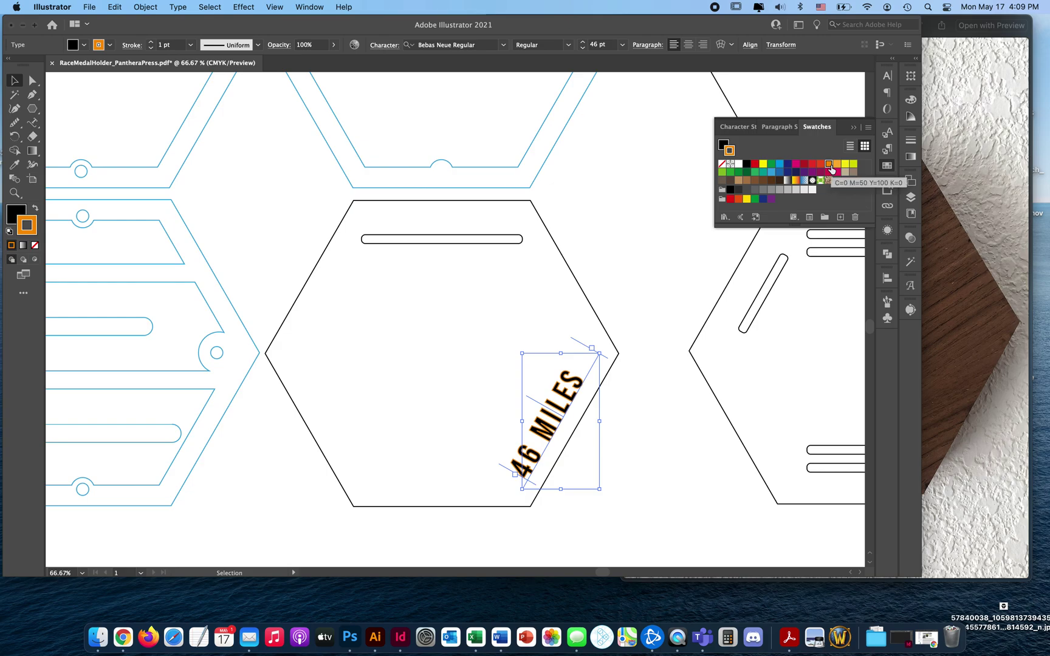
key("super+z")
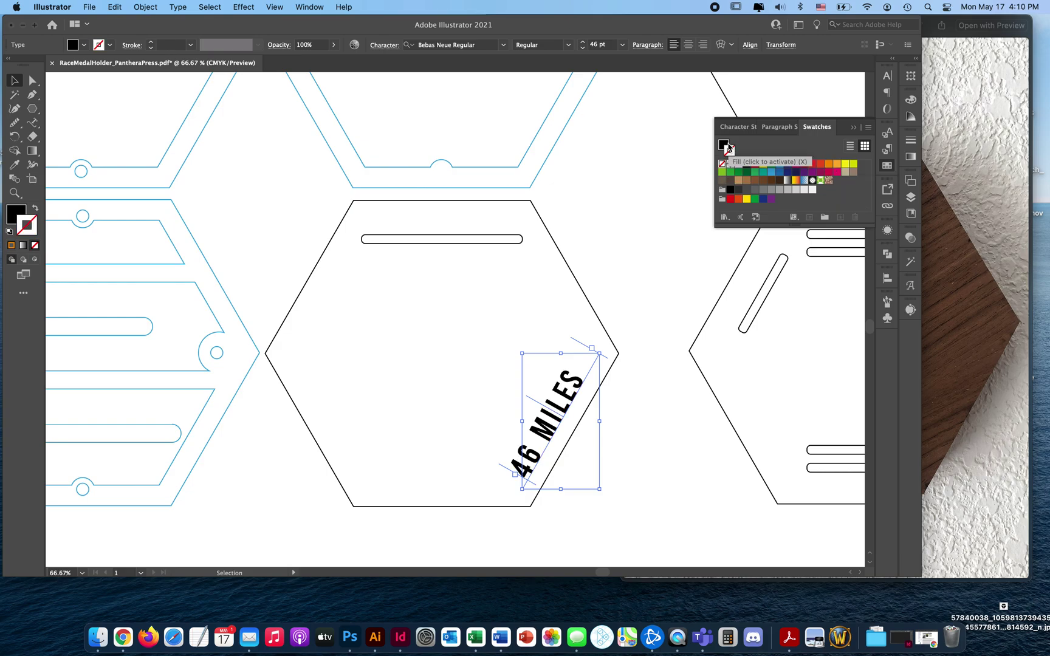
left_click(747, 164)
left_click(828, 168)
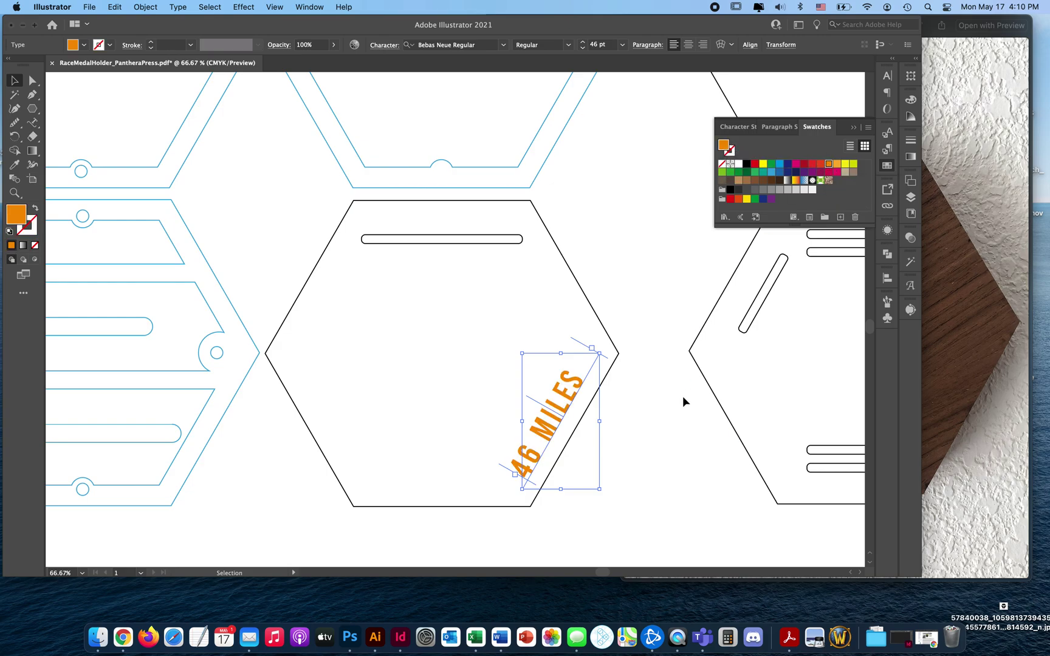
left_click(683, 396)
left_click(553, 426)
Convert the 46 MILES text to outlines and zoom out to the full artboard.
left_click(146, 7)
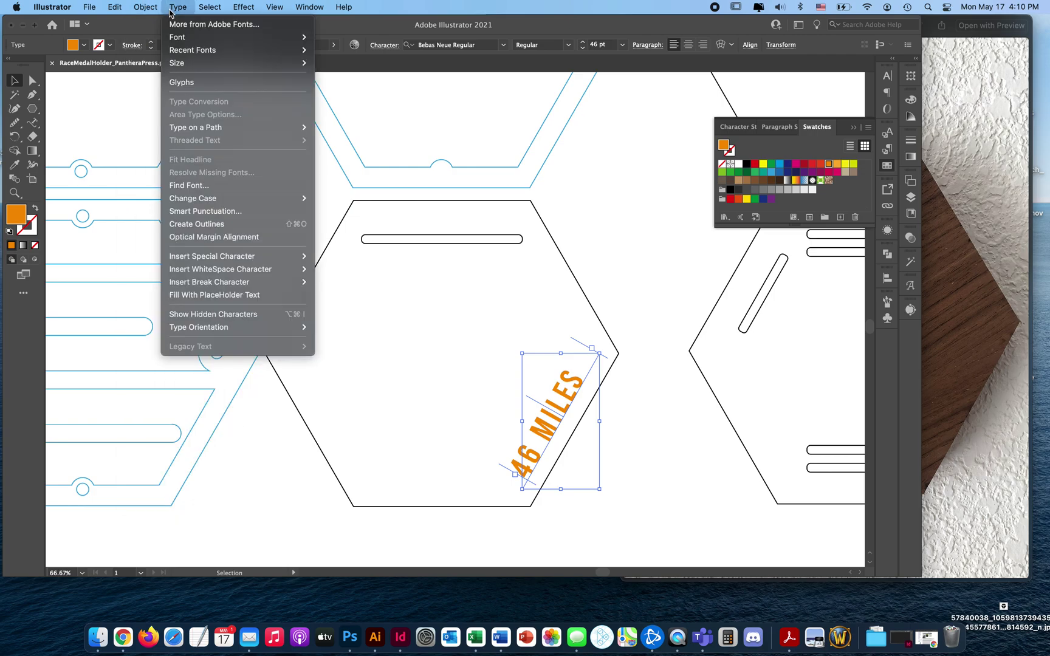
left_click(206, 225)
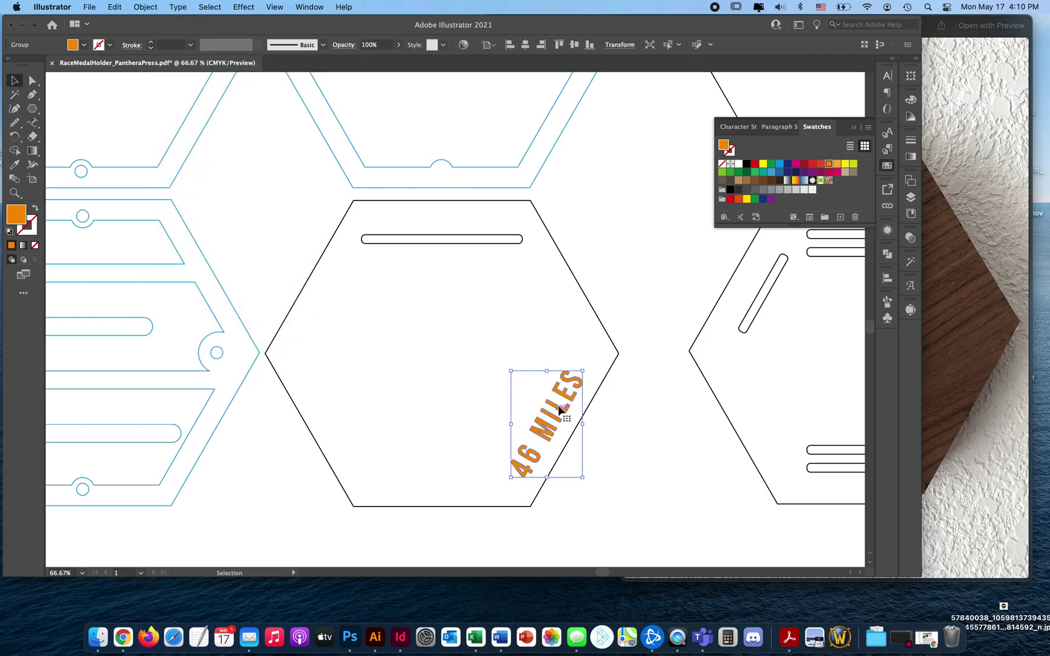
left_click(657, 449)
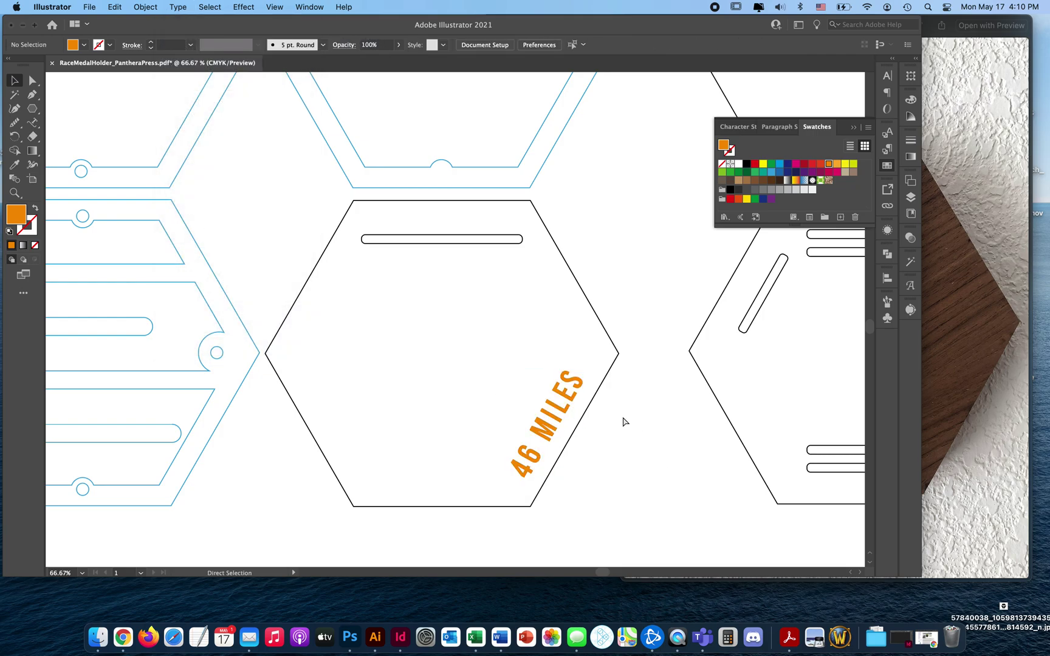
key("super+minus")
key("super+minus")
key("super+minus")
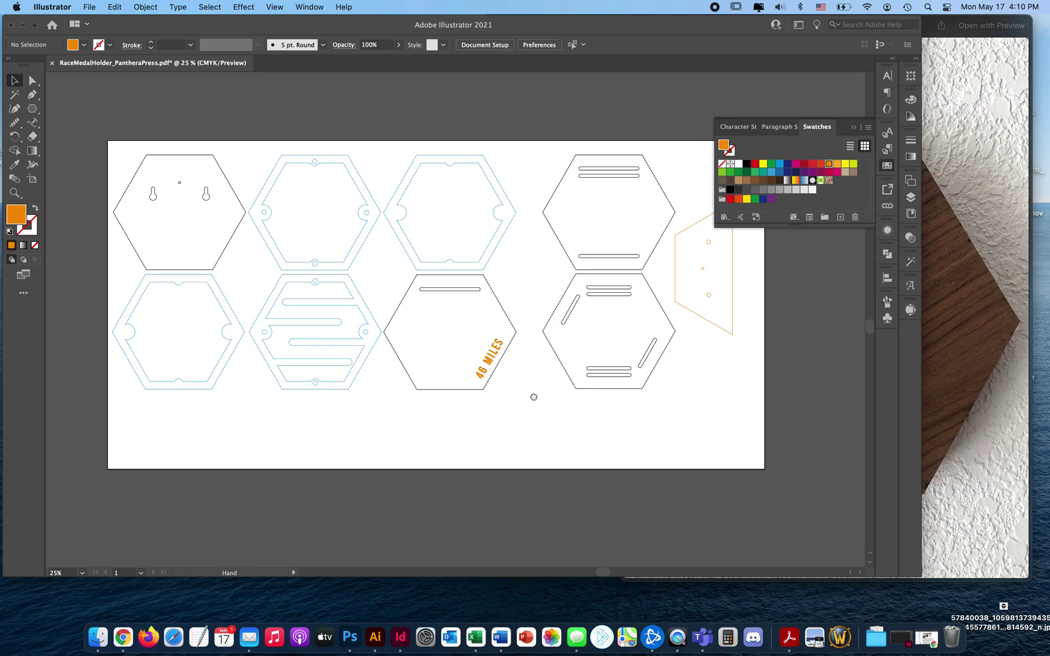
Centre the artboard, select the six-slot hexagon, zoom in and enter its group.
left_click_drag(533, 397, 471, 423)
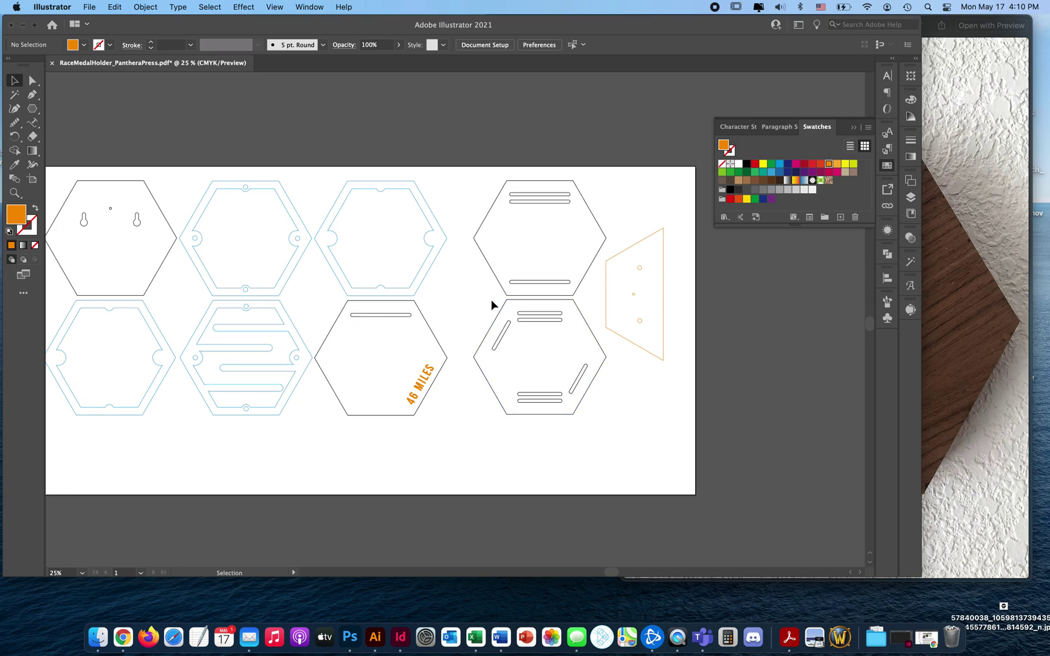
left_click(560, 323)
key("super+equal")
key("super+equal")
key("super+equal")
key("super+equal")
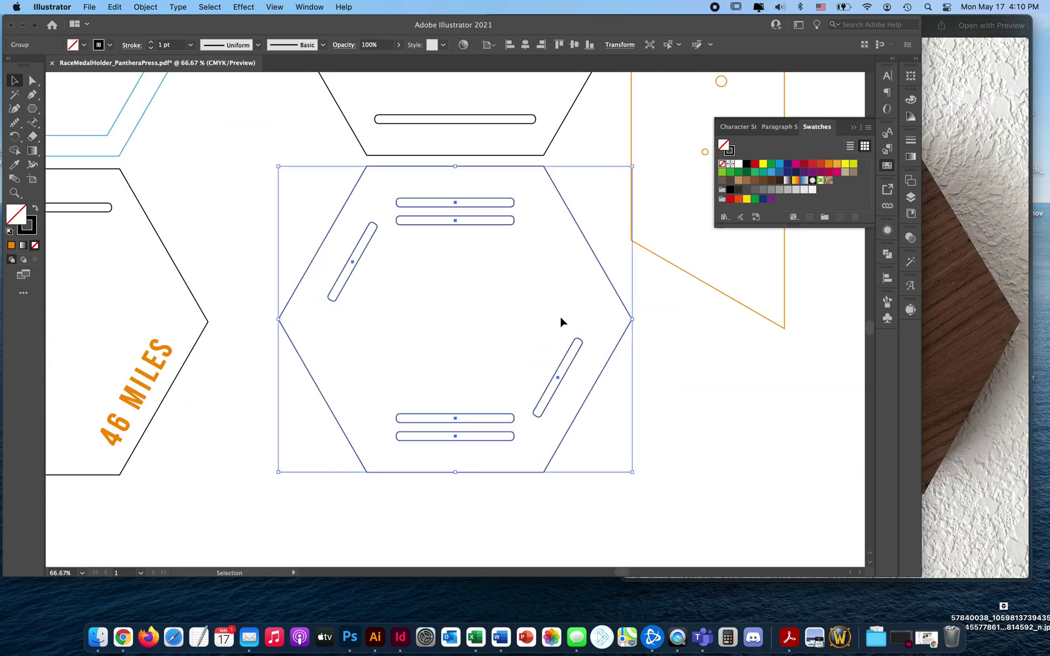
double_click(460, 224)
Select the second upper slot, check its size values and stretch it slightly taller.
left_click(455, 219)
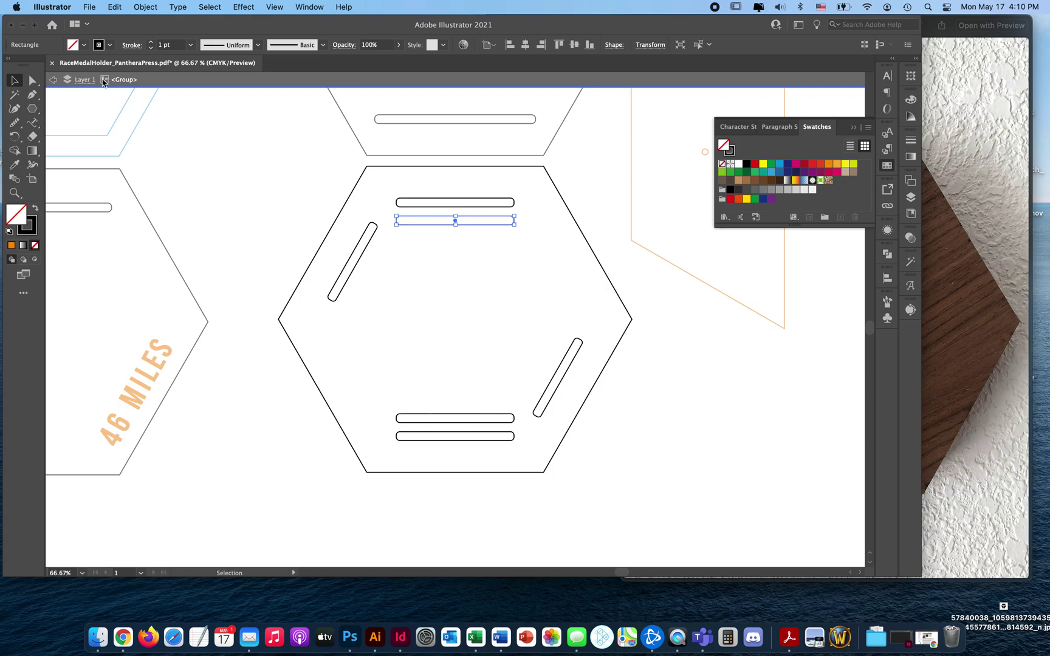
left_click(658, 47)
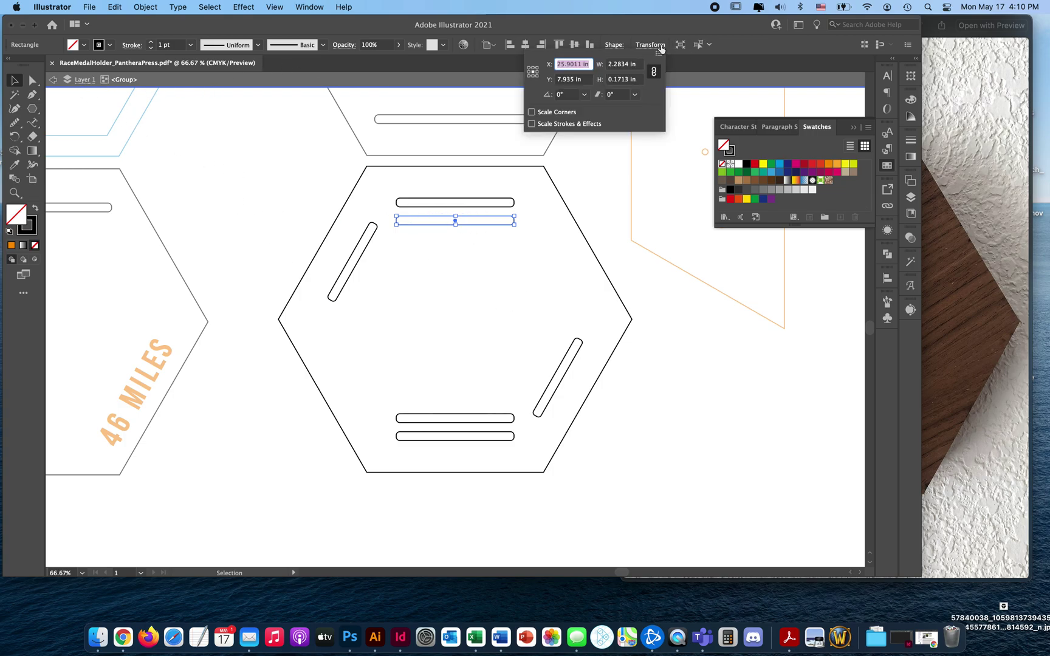
left_click(456, 229)
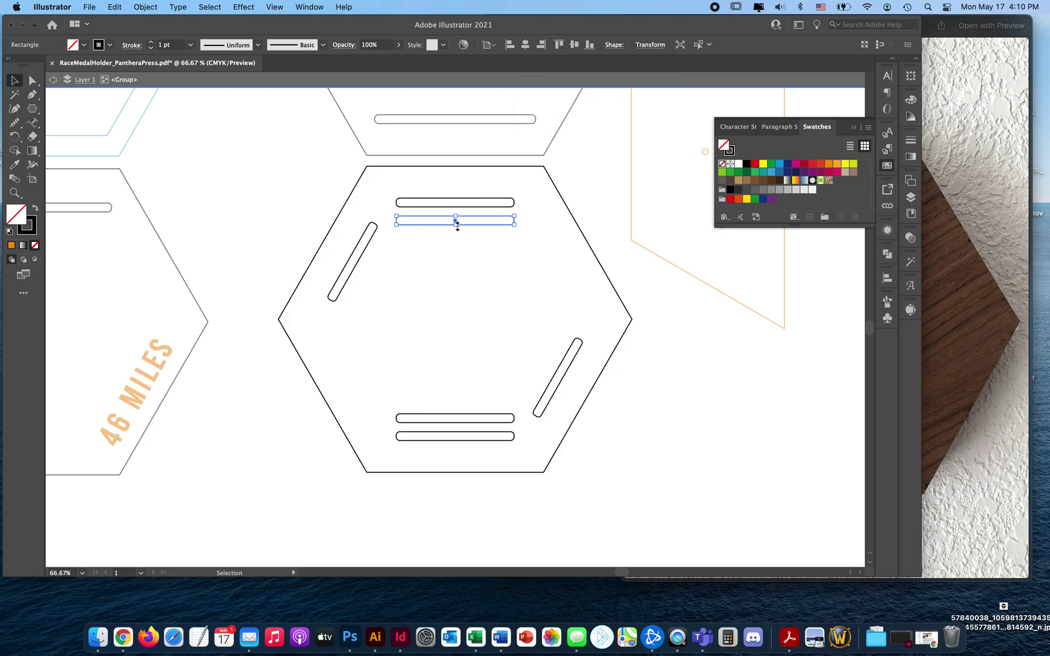
left_click_drag(456, 228, 456, 233)
Undo the trial slot edits and show the second slot's size (about 2.28 × 0.23 in).
left_click(470, 206)
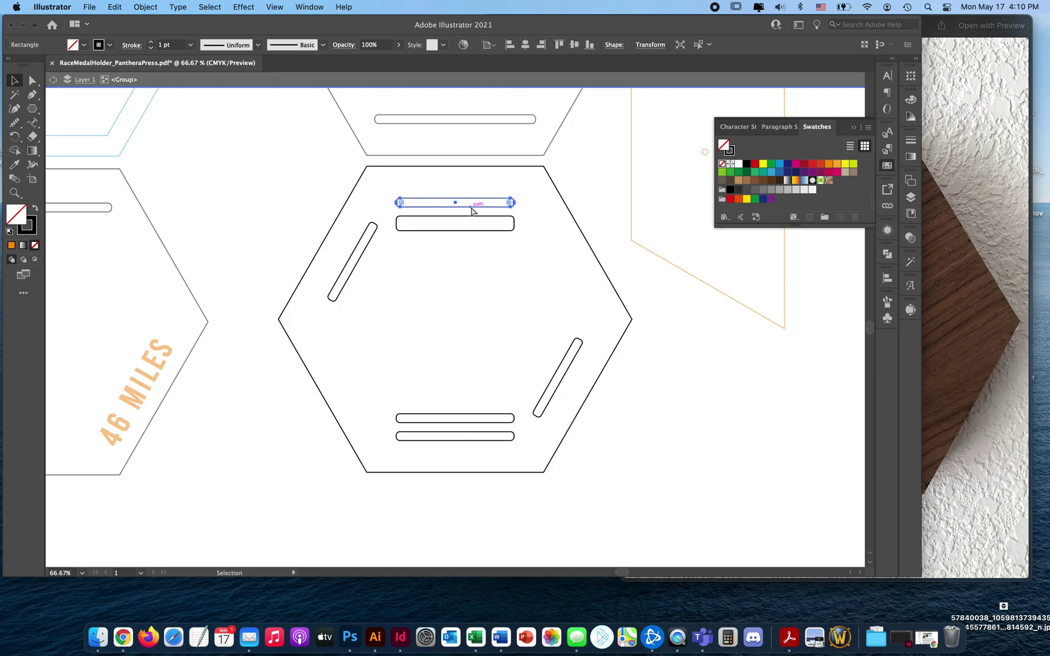
key("super+z")
left_click(504, 419)
key("super+z")
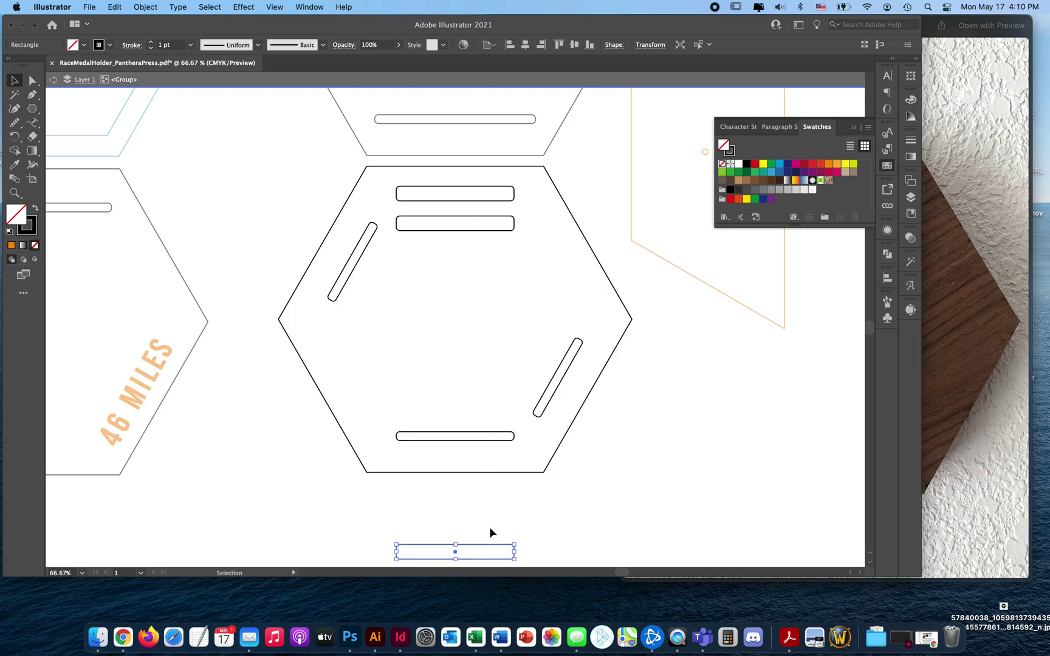
key("super+shift+z")
key("super+z")
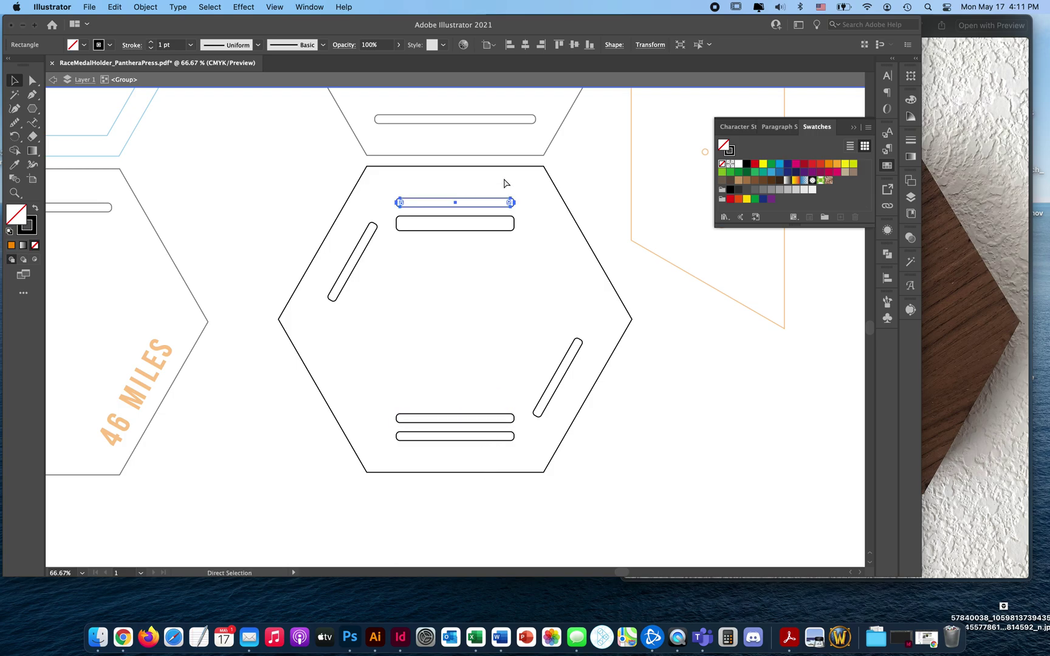
key("super+z")
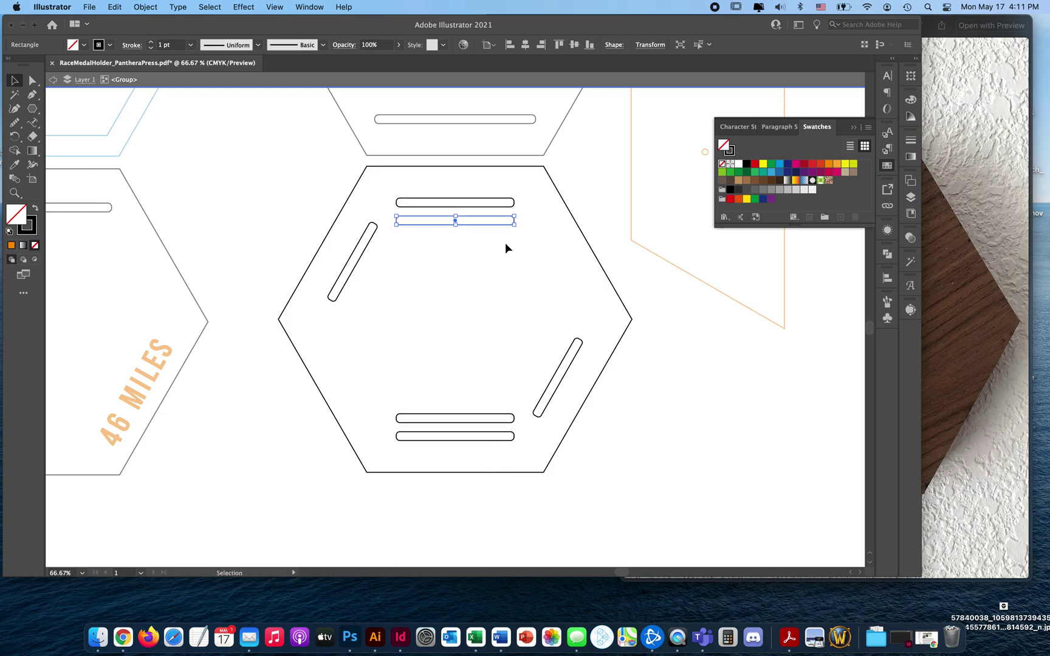
key("super+shift+z")
key("super+z")
left_click(634, 46)
Stretch the second slot slightly taller and read its width and height.
left_click_drag(456, 228, 455, 231)
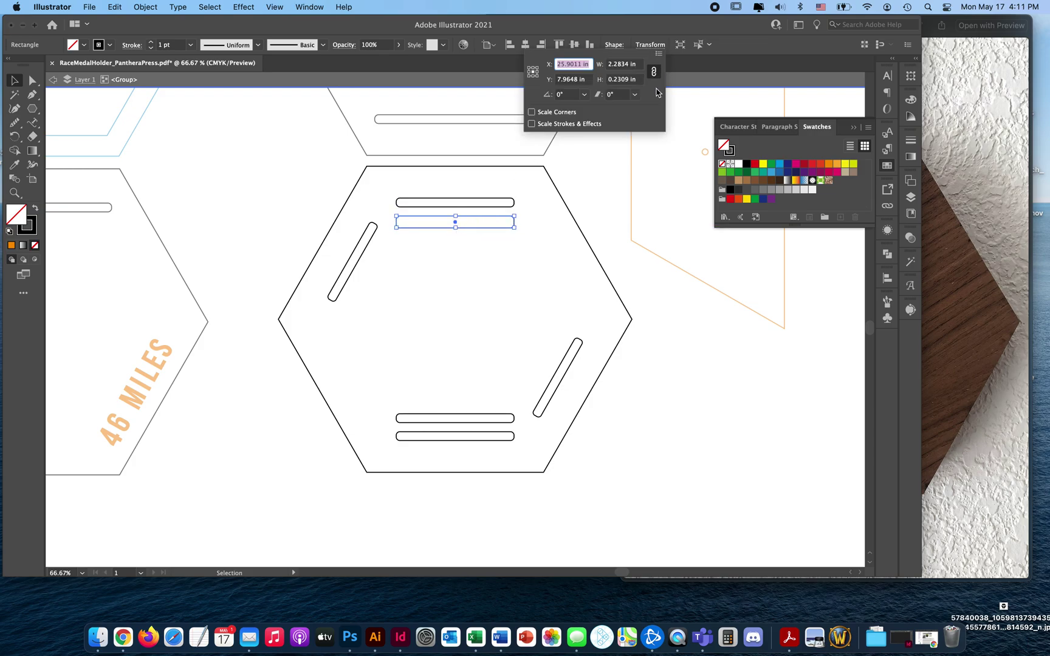
left_click(638, 65)
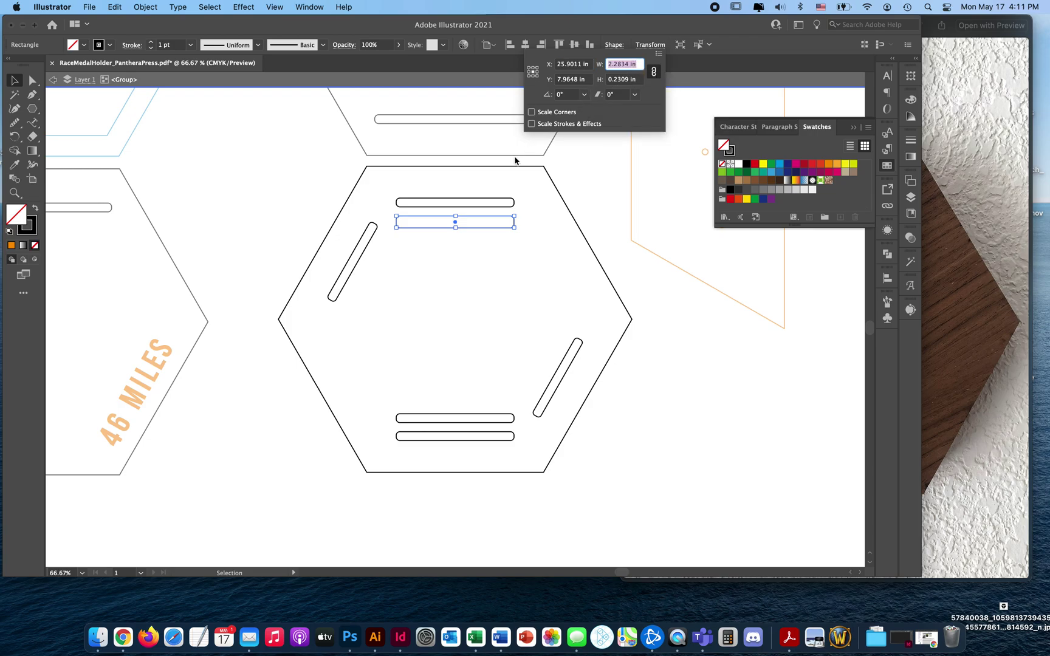
left_click(467, 204)
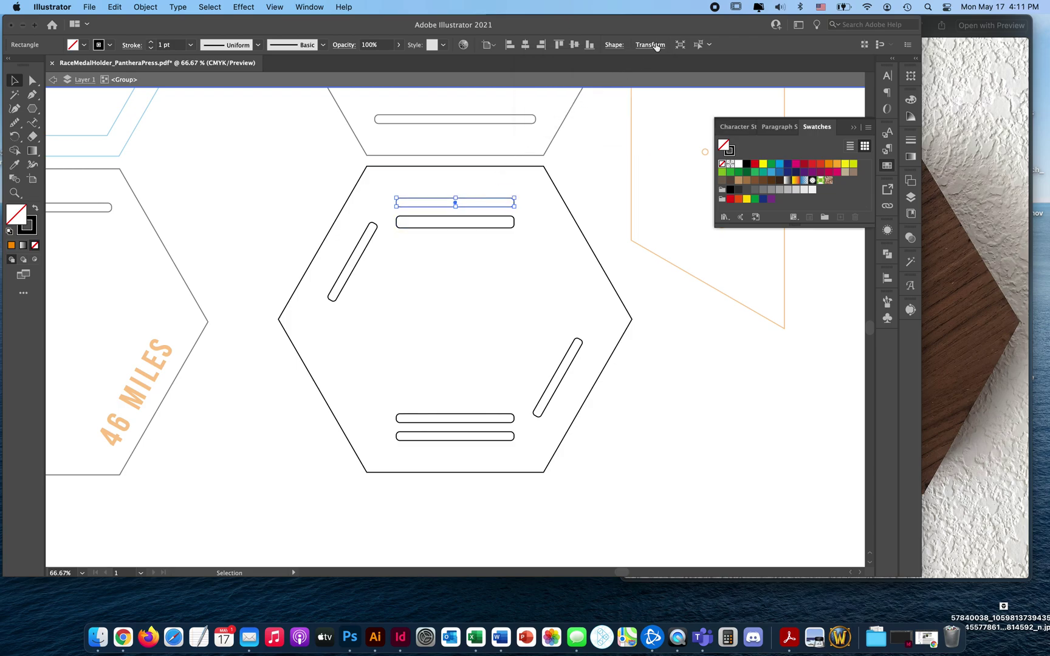
left_click(487, 219)
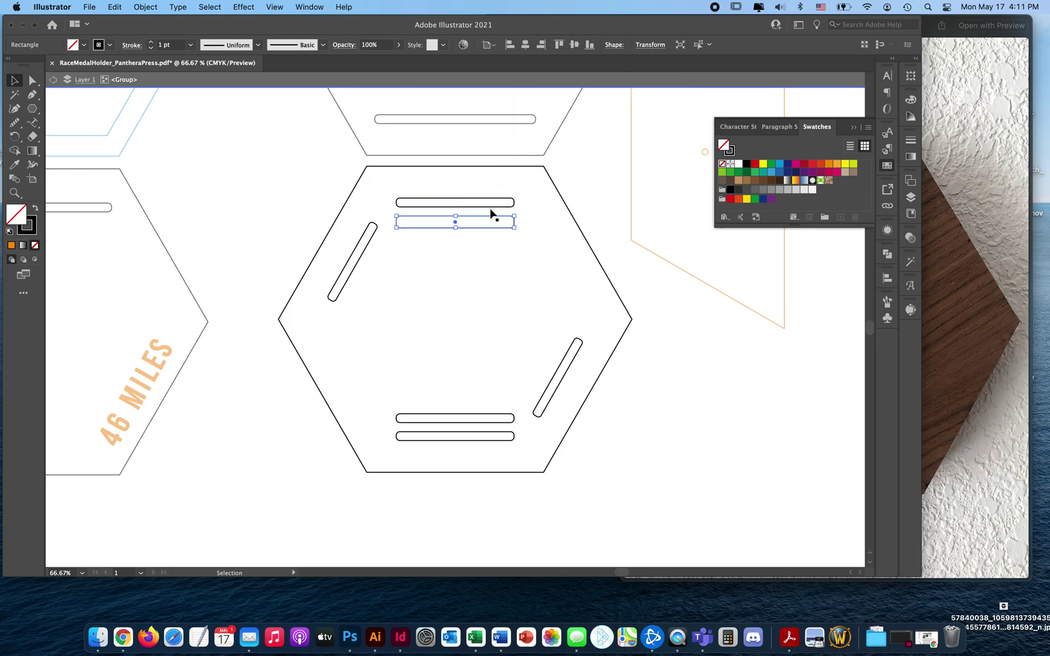
left_click(651, 44)
left_click(640, 79)
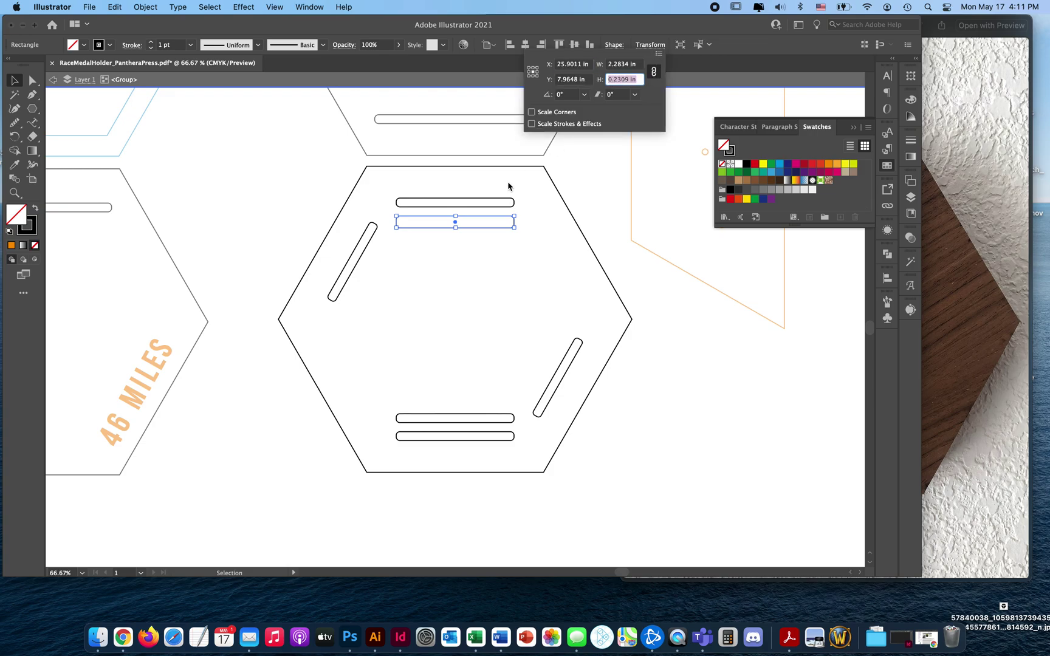
Paste a new height value into the top slot's size settings and apply it.
left_click(504, 203)
left_click(658, 48)
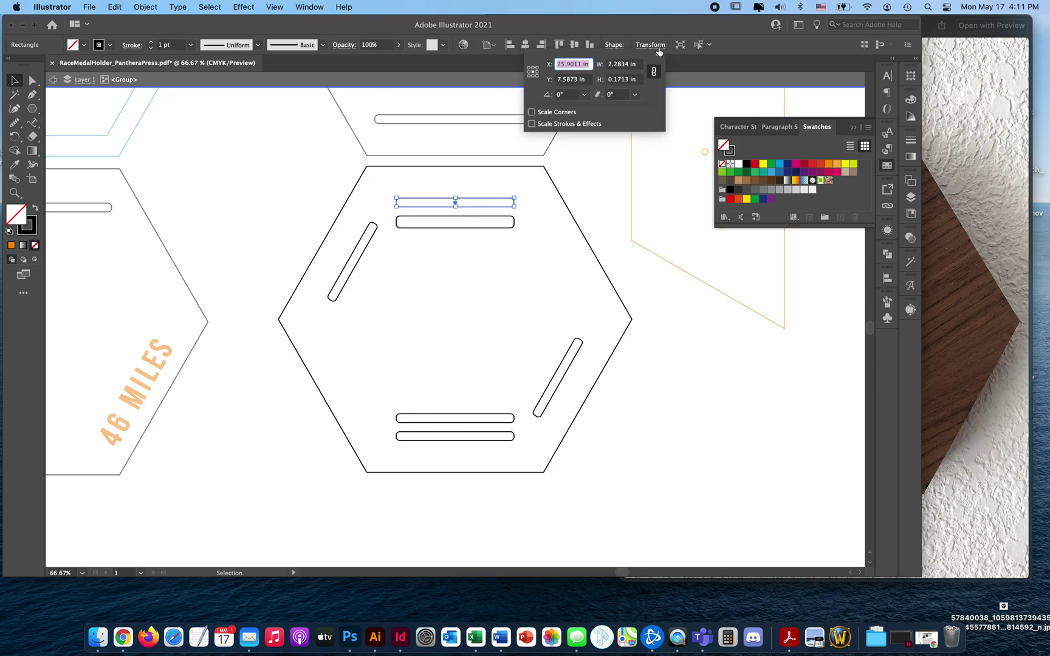
left_click(635, 64)
key("super+c")
key("super+v")
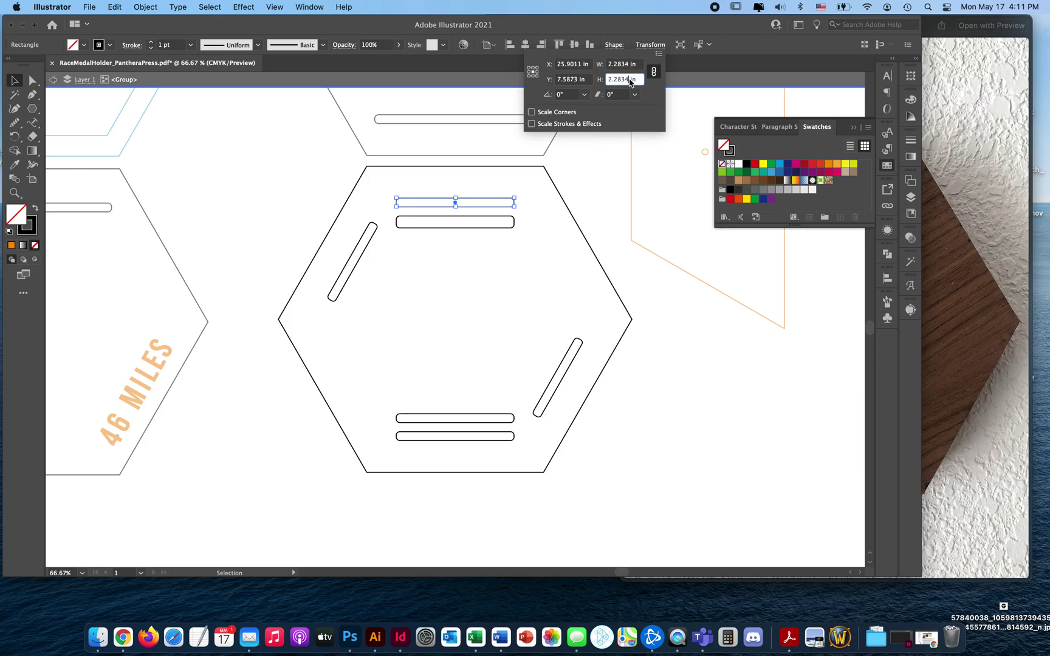
key("Return")
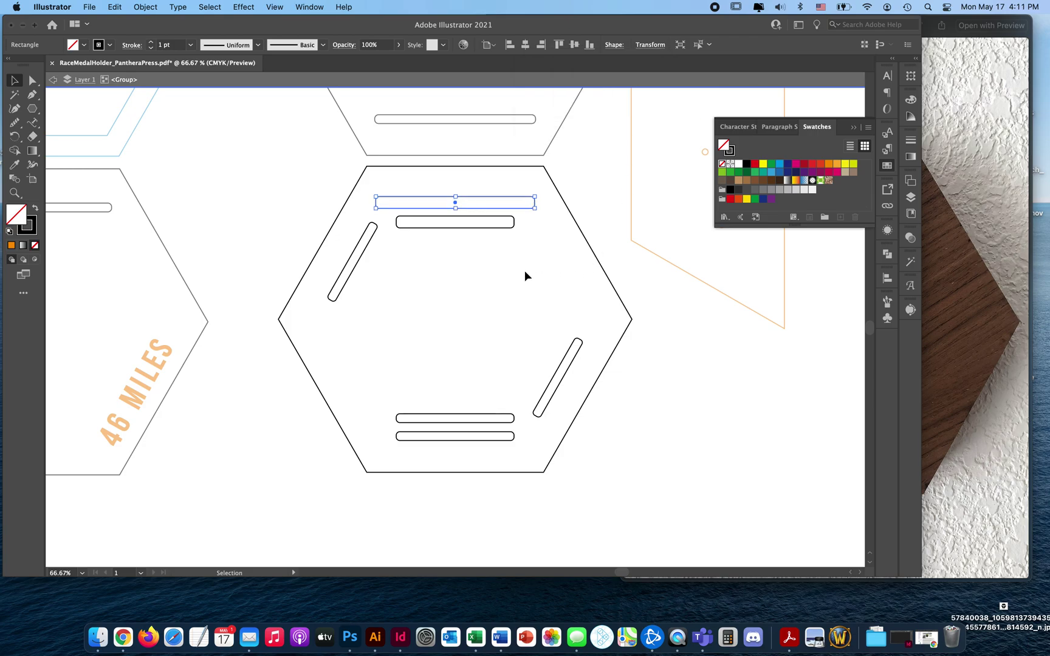
left_click(524, 271)
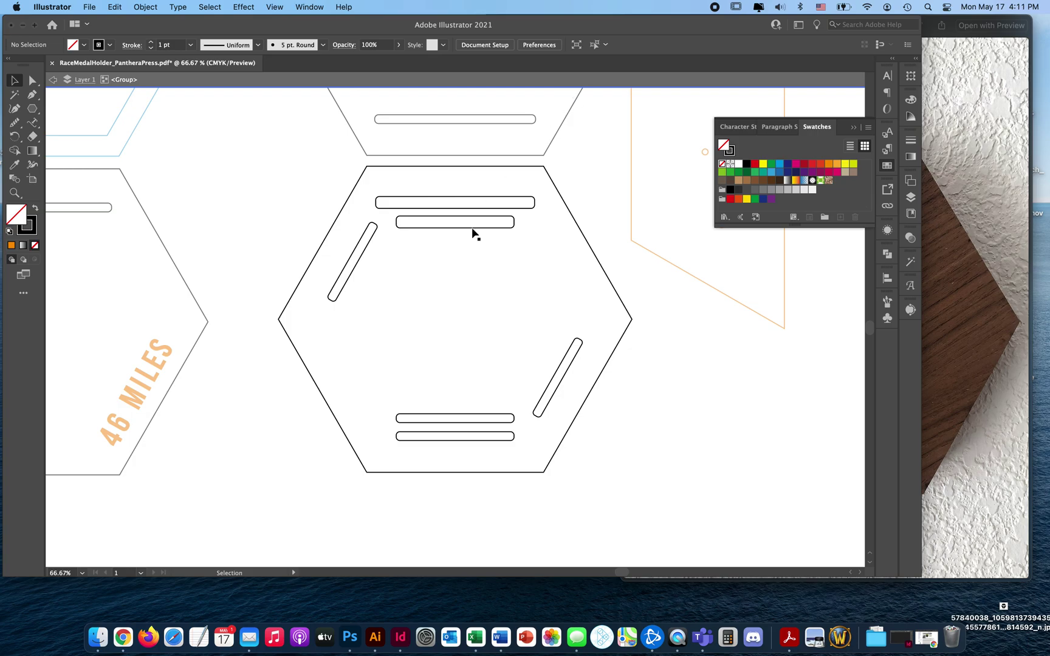
Undo the top slot's accidental widening and set its height to 0.2309 in.
left_click(533, 203)
left_click(652, 44)
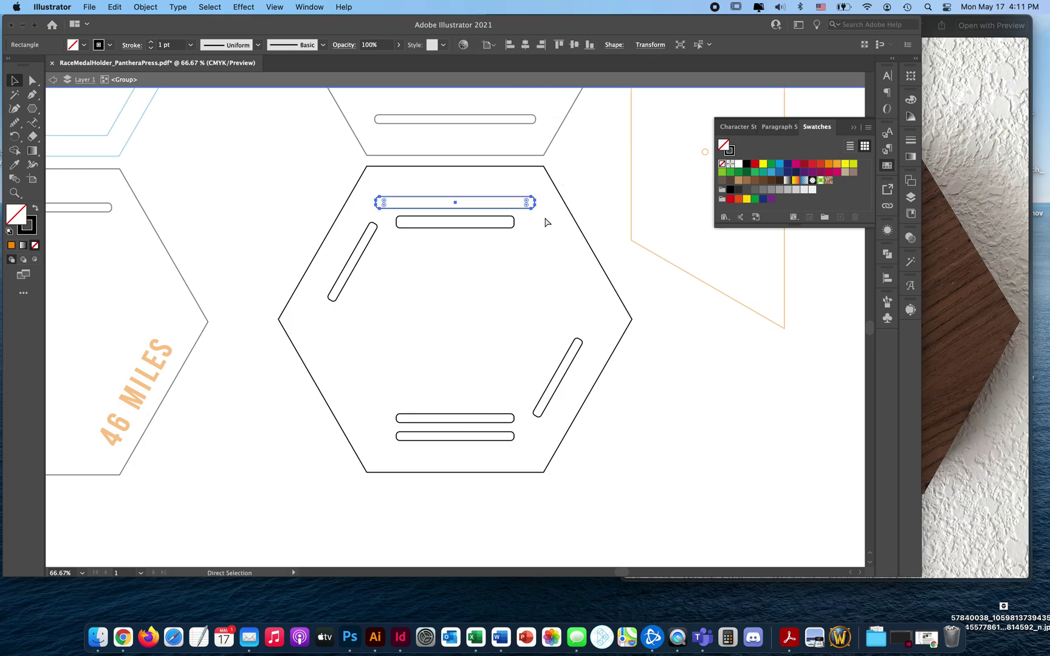
key("super+z")
left_click(646, 45)
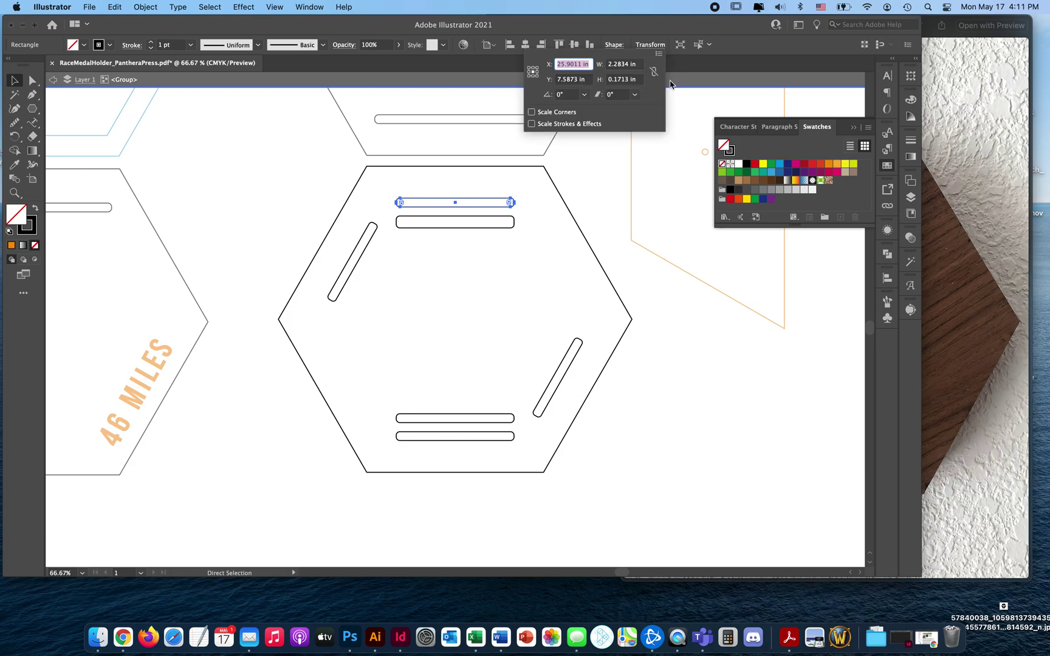
left_click(621, 79)
type("0.2309")
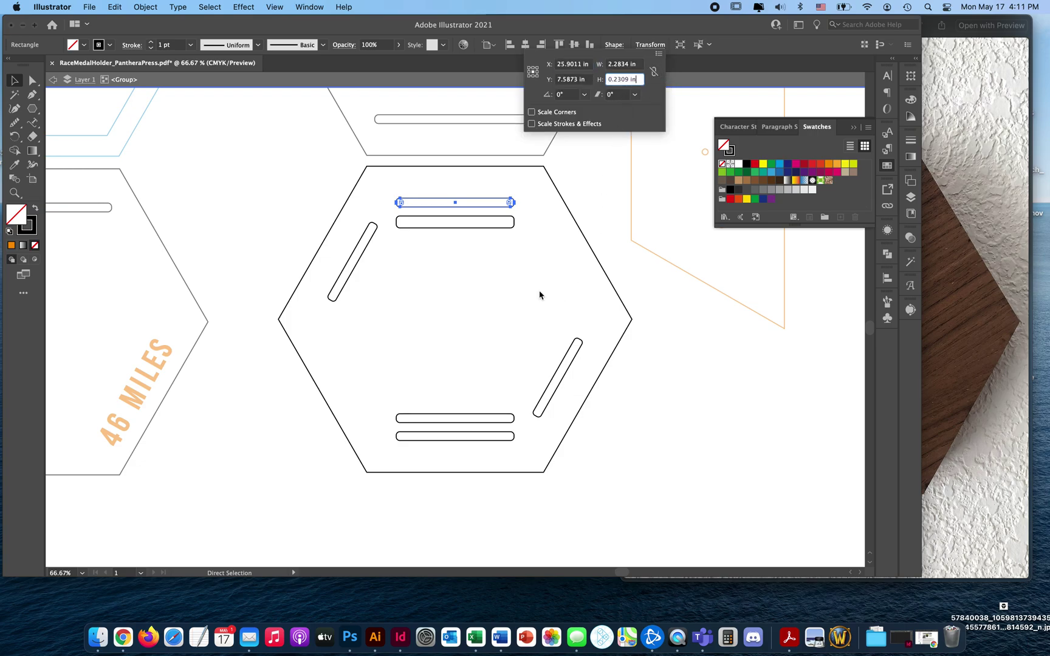
key("Return")
left_click(553, 286)
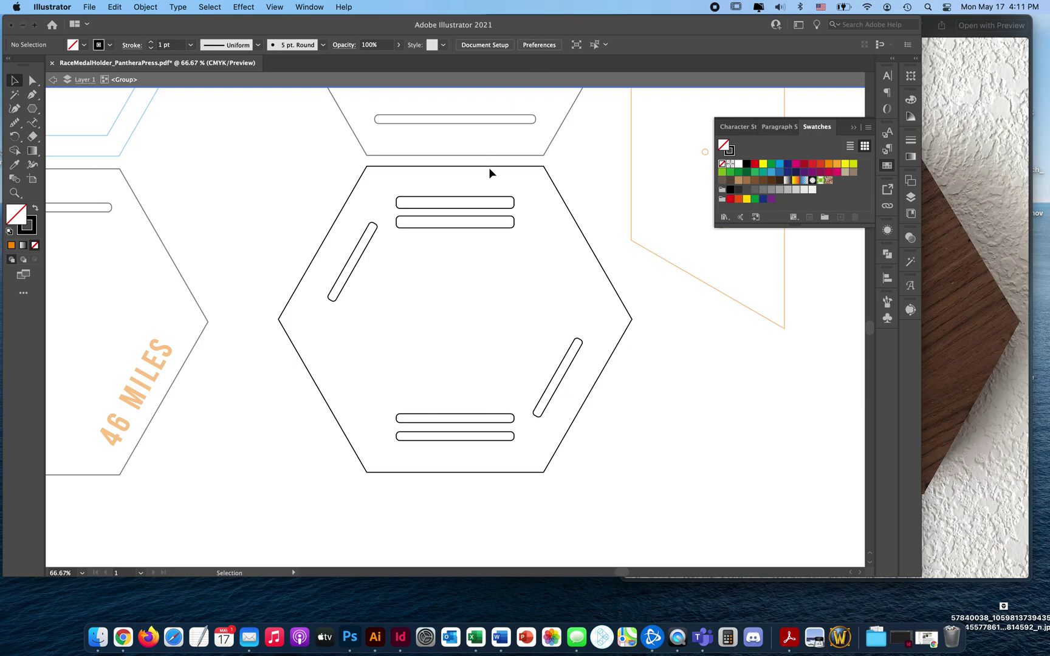
left_click(477, 208)
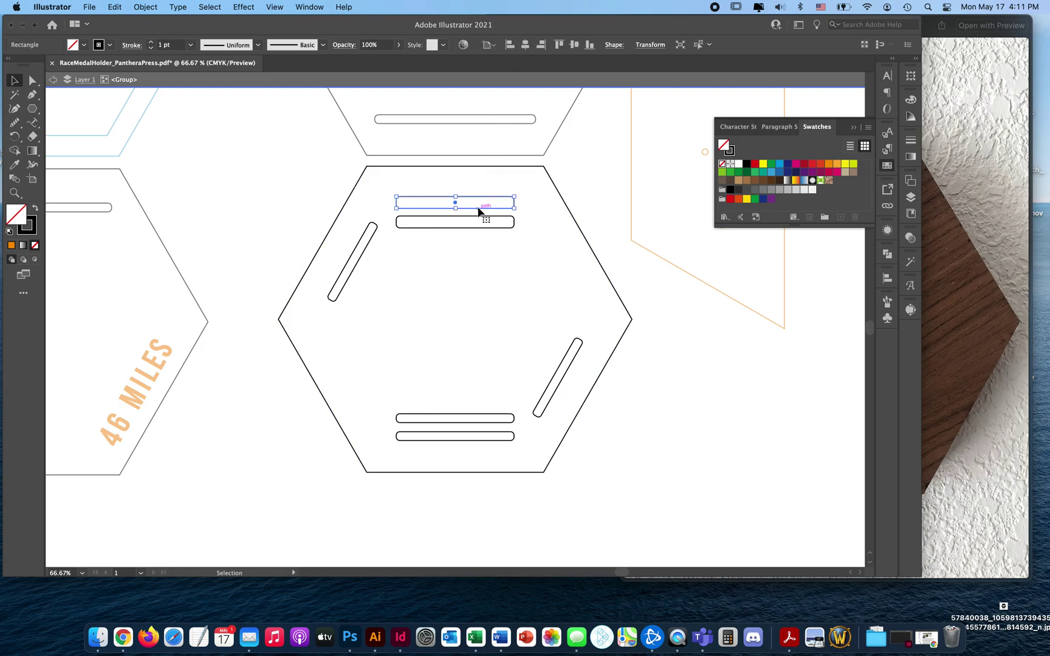
Check the top slot's size, then return to the Selection tool and zoom out with Cmd+minus.
left_click(656, 45)
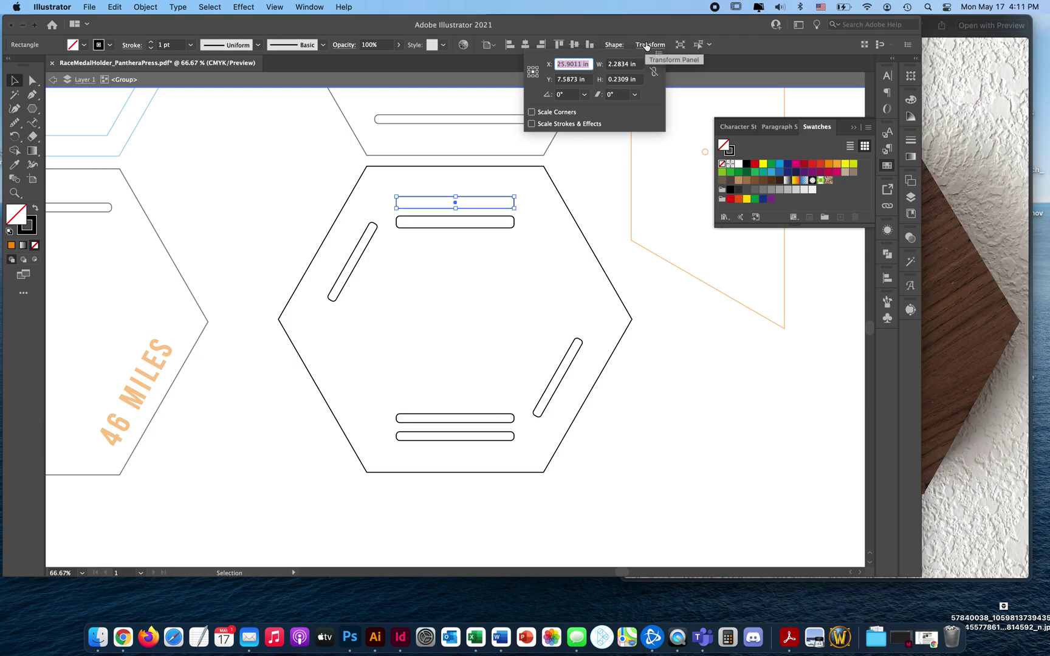
left_click(566, 210)
key("a")
key("super+minus")
key("super+minus")
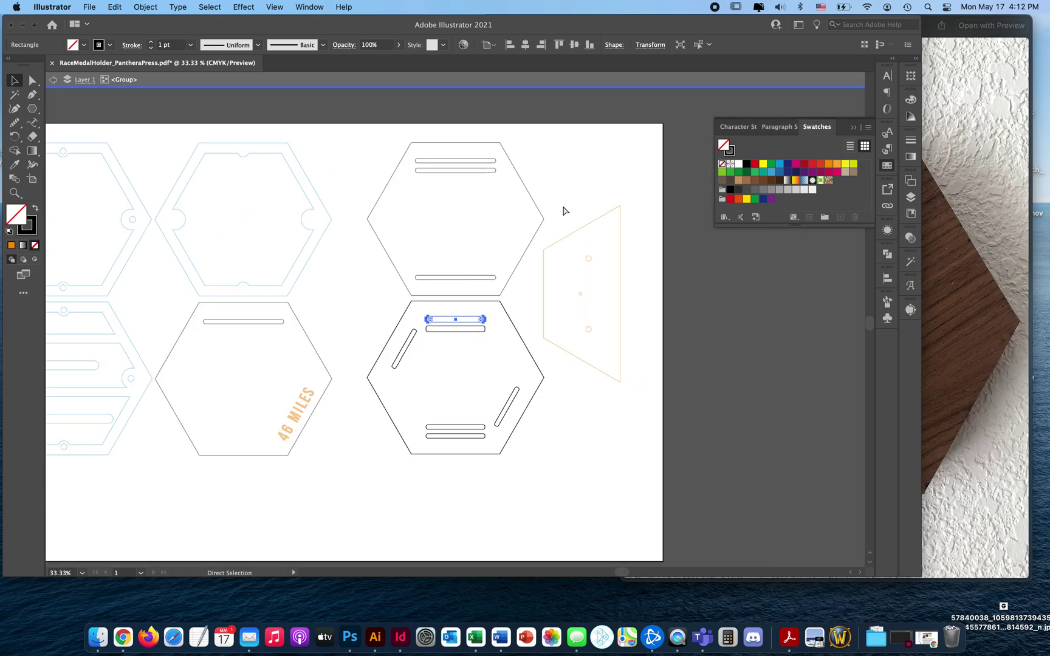
key("v")
key("super+minus")
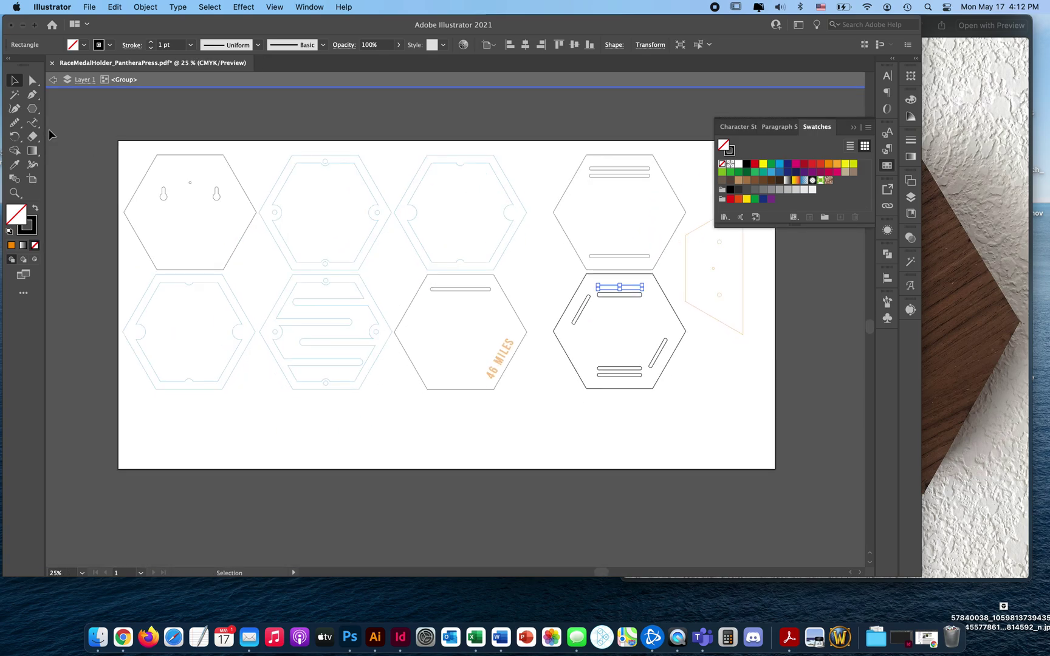